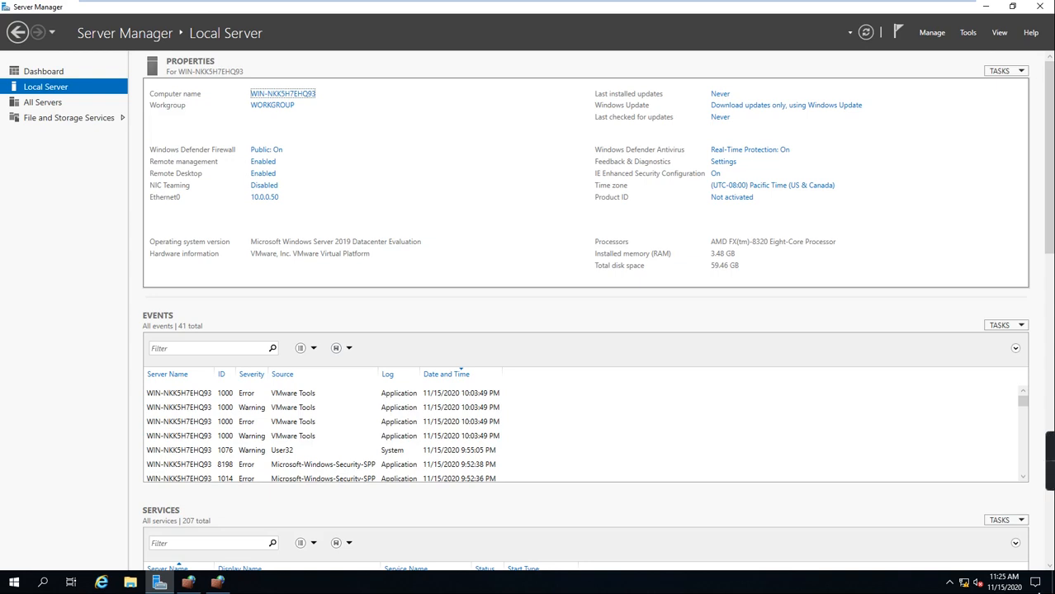
- Open the local server's computer name settings and set the computer name to SERVER01
{"action": "mouse_move", "coordinate": [1039, 593]}
{"action": "left_click", "coordinate": [283, 93]}
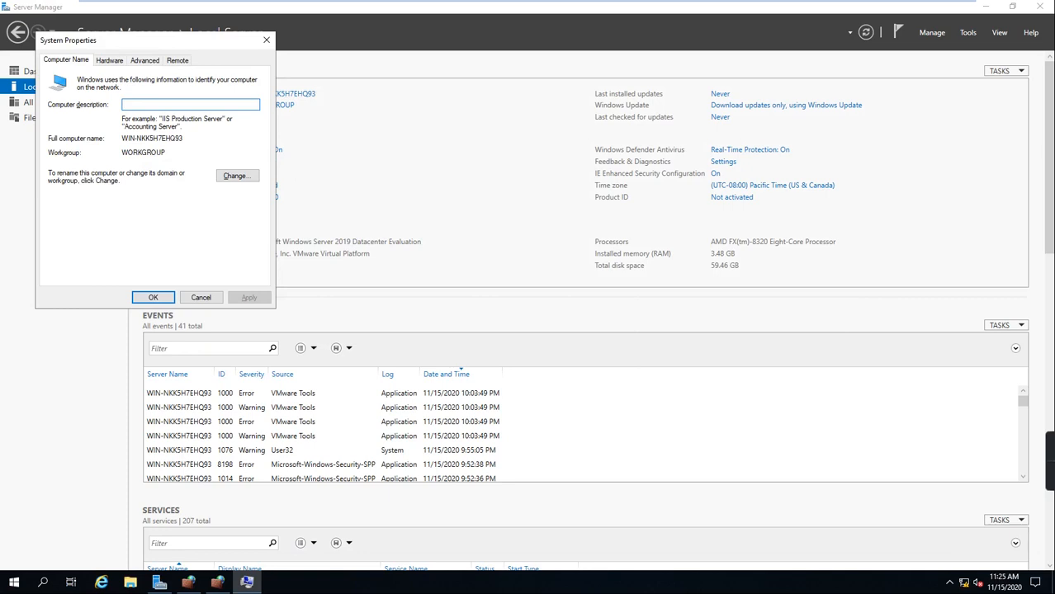
{"action": "left_click", "coordinate": [237, 175]}
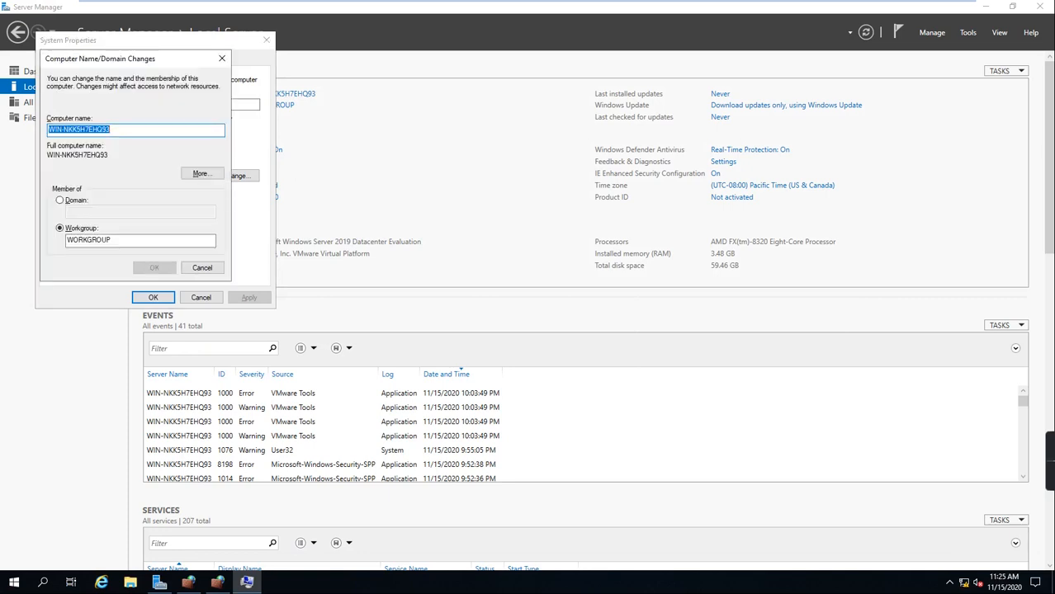
{"action": "type", "text": "SERVER01"}
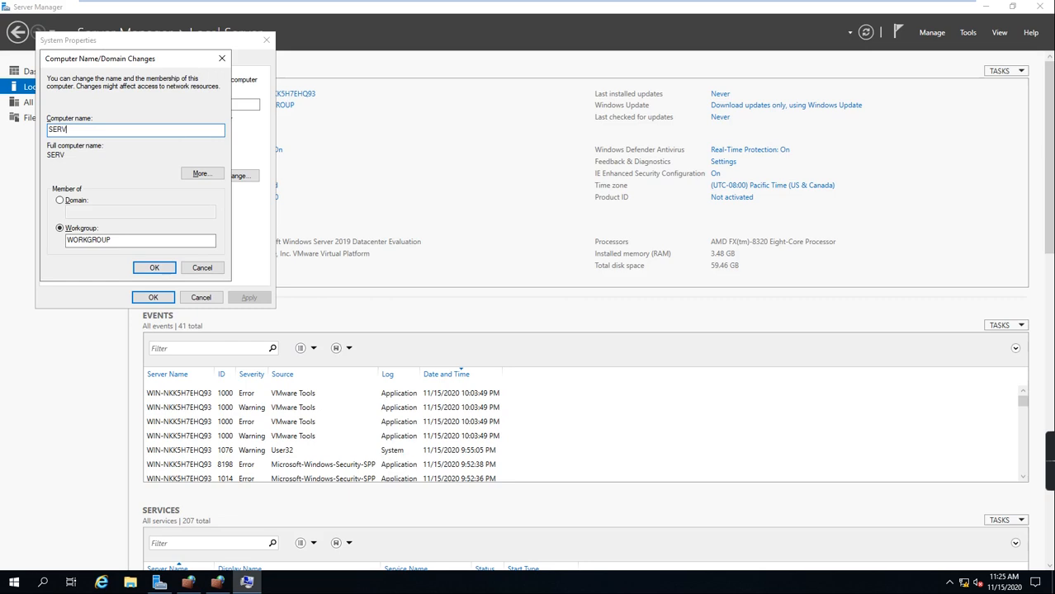
- Switch the server's membership from workgroup to the domain RAVIKIRANTECH and submit the change
{"action": "key", "text": "Tab"}
{"action": "key", "text": "Tab"}
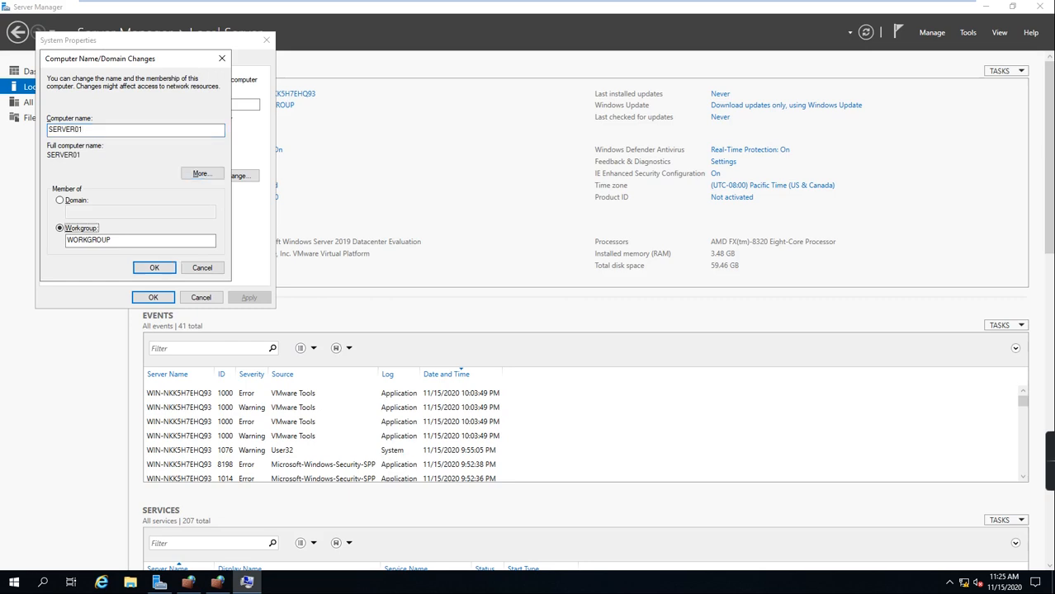
{"action": "key", "text": "Up"}
{"action": "key", "text": "Tab"}
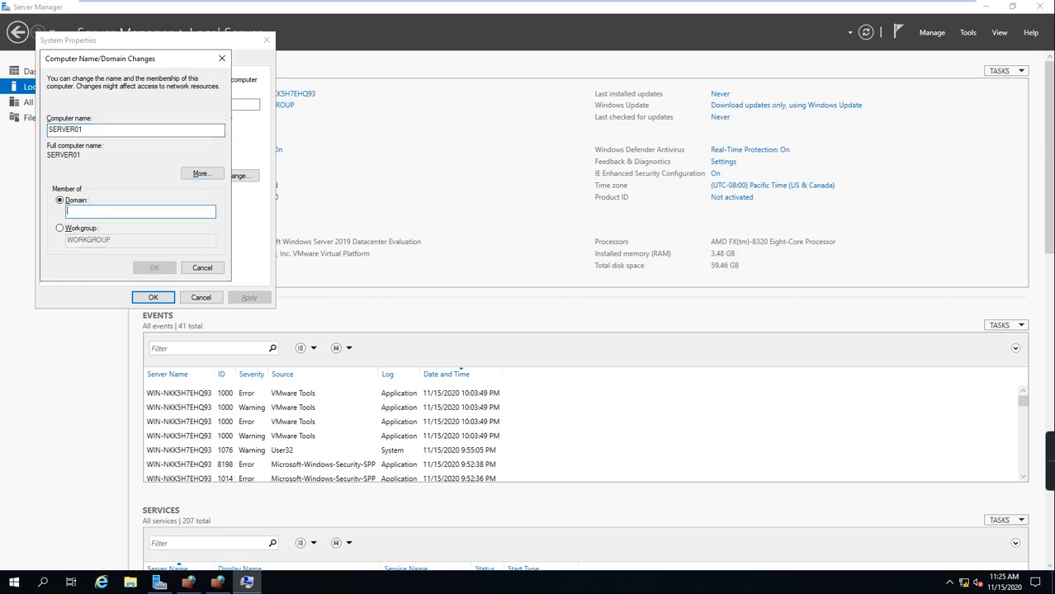
{"action": "type", "text": "RAVIKIRAN"}
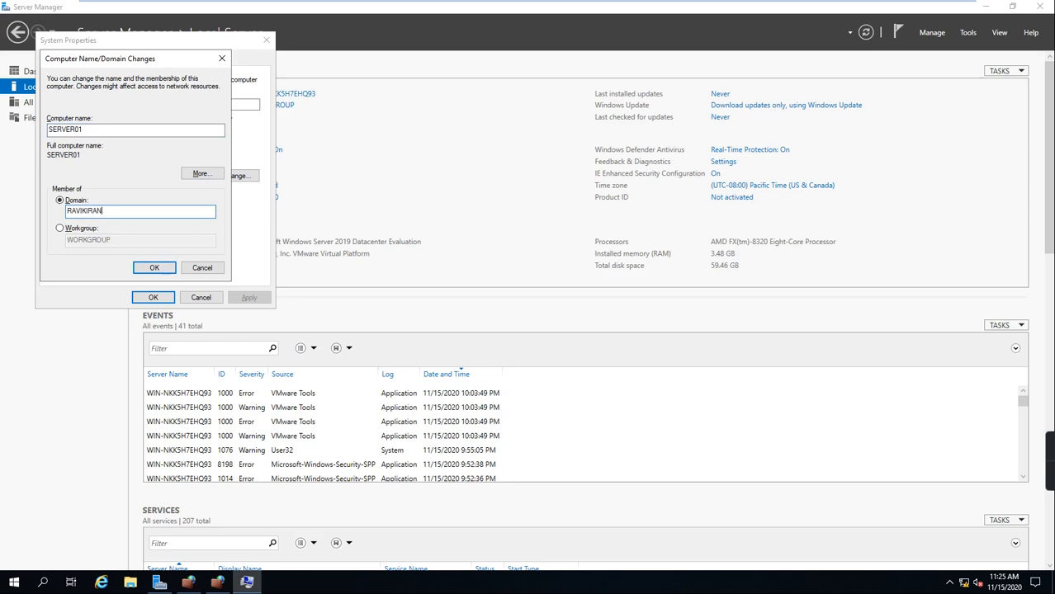
{"action": "type", "text": "TECH"}
{"action": "key", "text": "Return"}
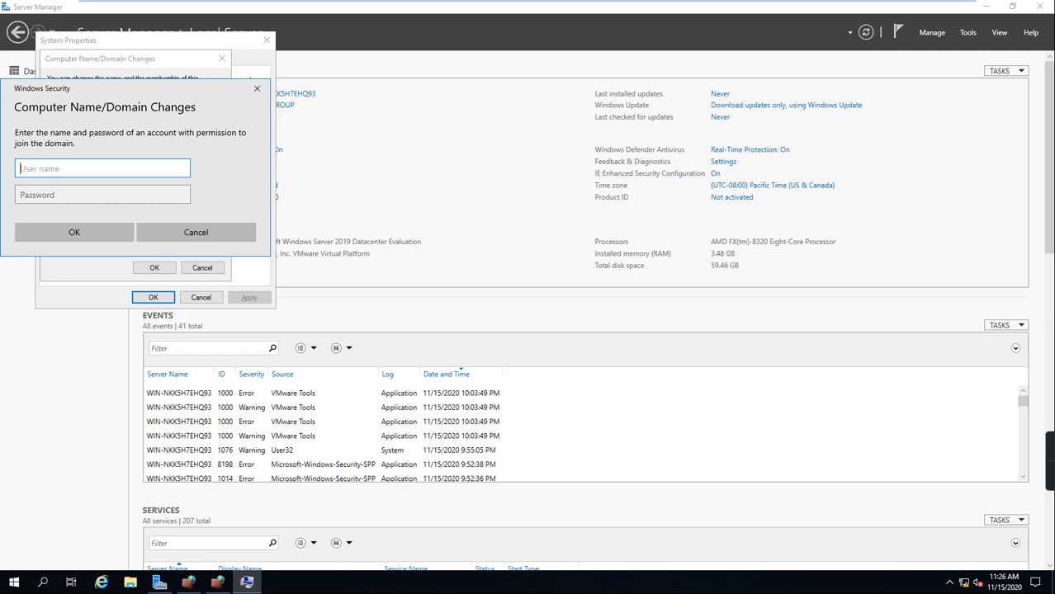
- Enter the user name and password of the account permitted to join the domain
{"action": "type", "text": "KIRAN"}
{"action": "key", "text": "Tab"}
{"action": "key", "text": "Caps_Lock"}
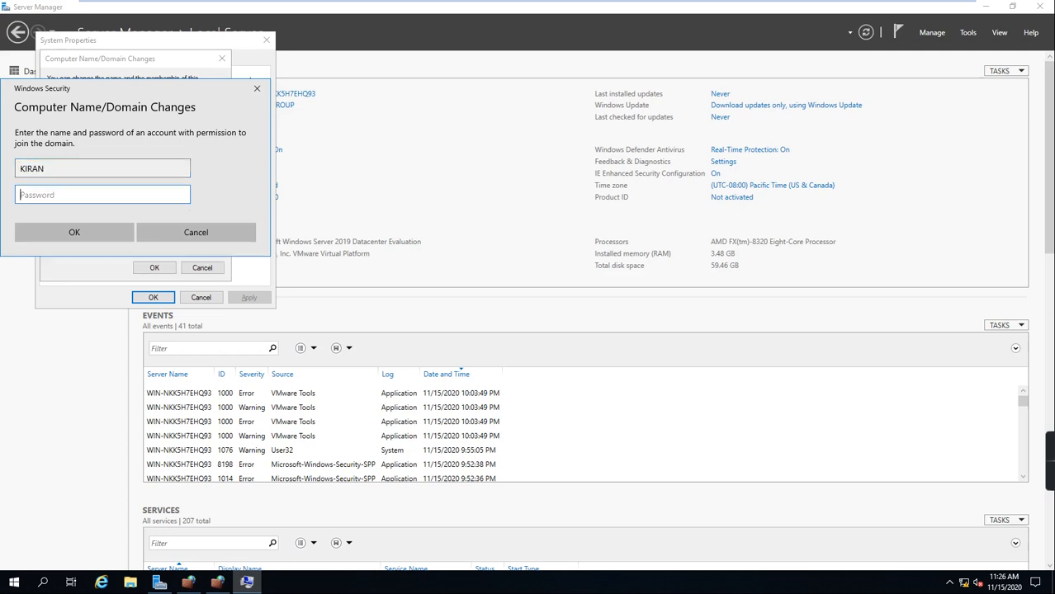
{"action": "type", "text": "*********"}
{"action": "key", "text": "Tab"}
{"action": "key", "text": "Tab"}
{"action": "key", "text": "Tab"}
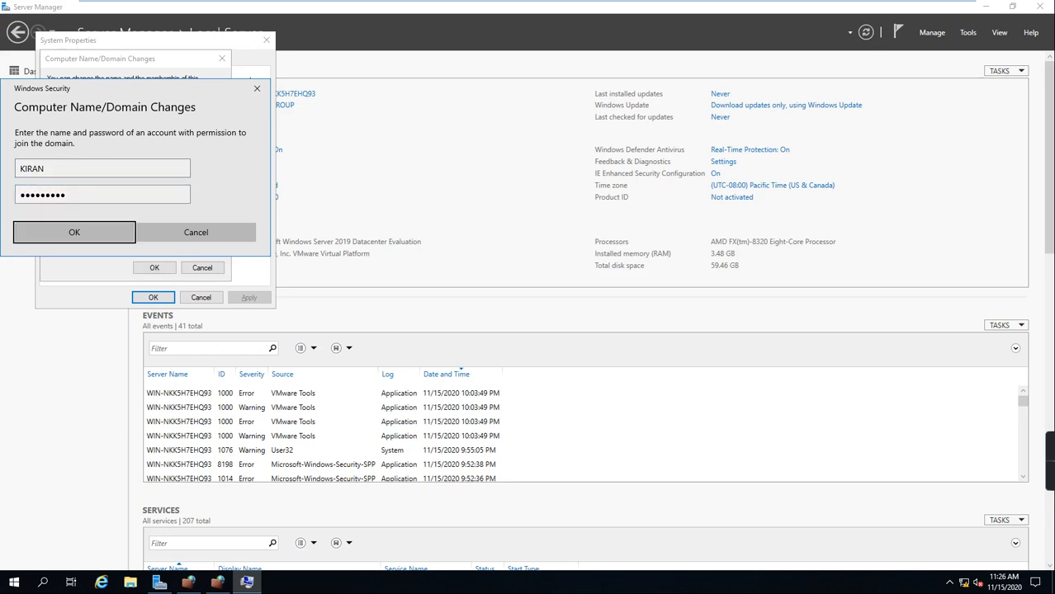
- Prefix the account's user name with the domain RAVIKIRANTECH\ and submit the credentials to join the domain
{"action": "key", "text": "Left"}
{"action": "key", "text": "Left"}
{"action": "key", "text": "Left"}
{"action": "key", "text": "Left"}
{"action": "key", "text": "Left"}
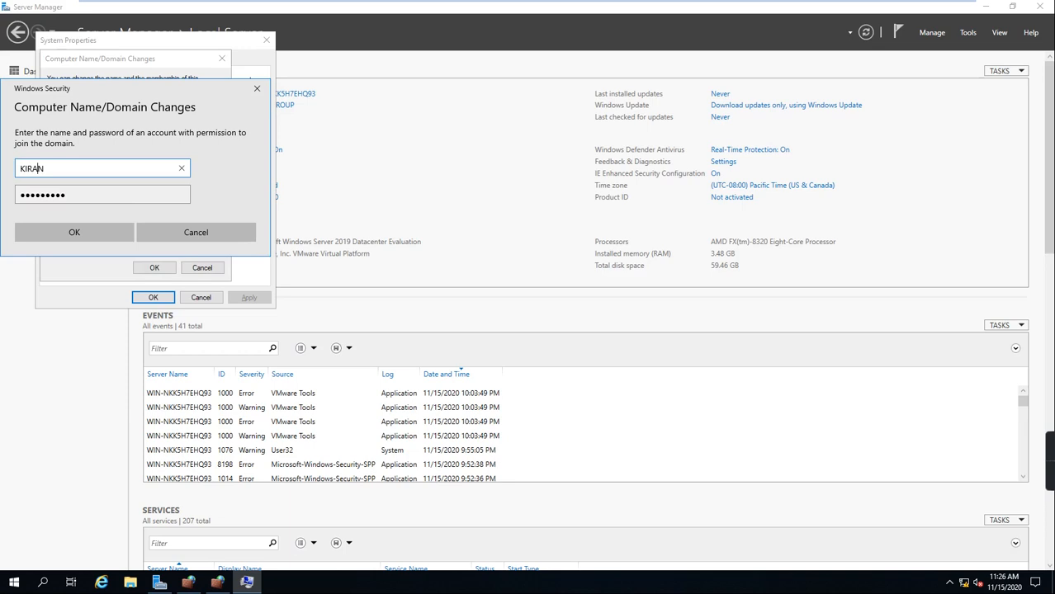
{"action": "type", "text": "\\"}
{"action": "key", "text": "BackSpace"}
{"action": "type", "text": "ravikir"}
{"action": "key", "text": "BackSpace"}
{"action": "key", "text": "BackSpace"}
{"action": "key", "text": "BackSpace"}
{"action": "key", "text": "BackSpace"}
{"action": "key", "text": "BackSpace"}
{"action": "key", "text": "BackSpace"}
{"action": "key", "text": "BackSpace"}
{"action": "type", "text": "RAVIKIRANTECH\\"}
{"action": "key", "text": "Tab"}
{"action": "key", "text": "Tab"}
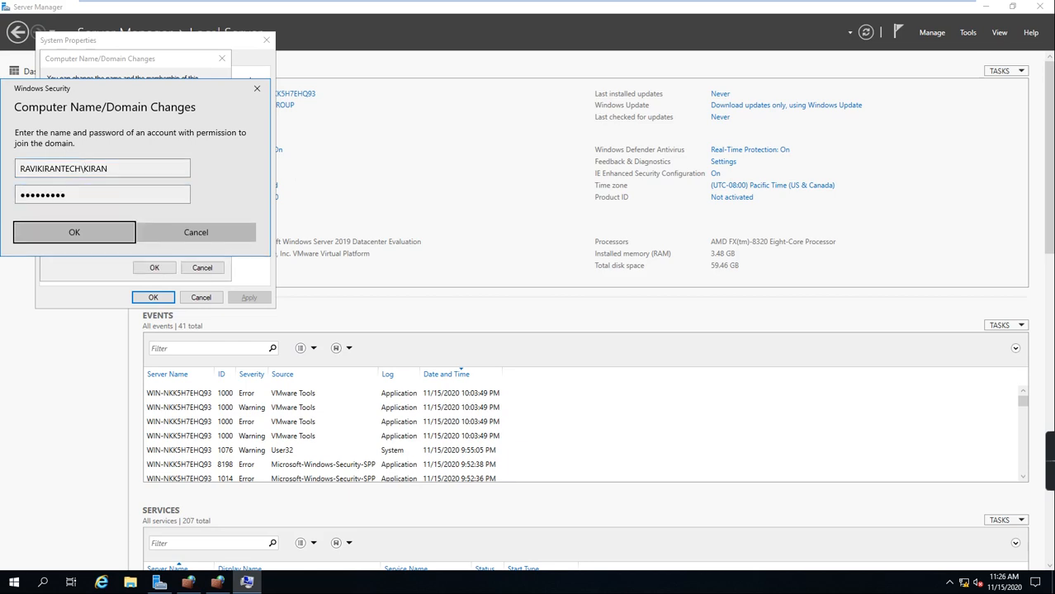
{"action": "key", "text": "Return"}
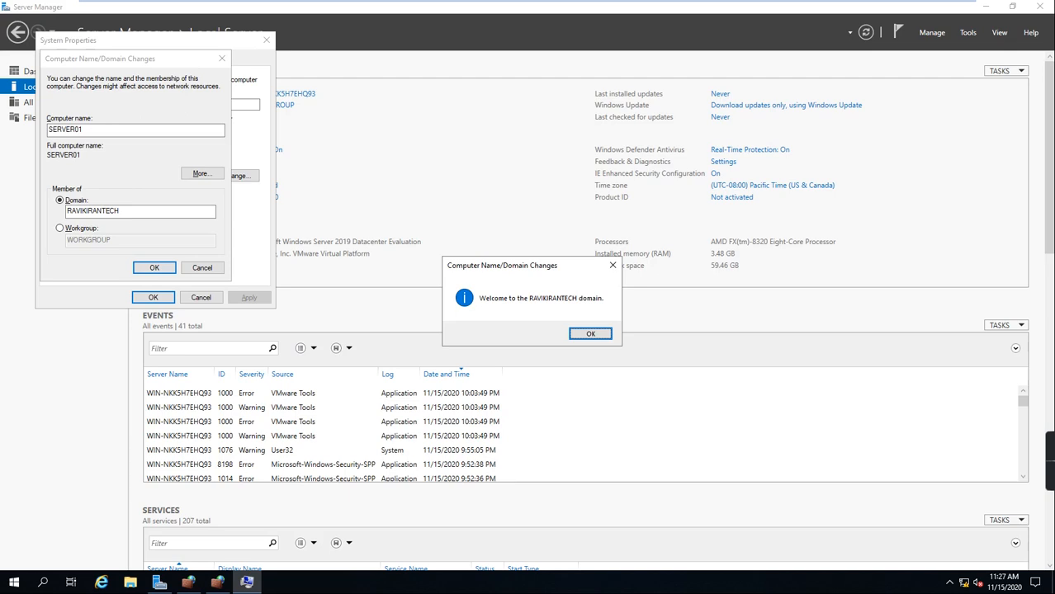
- Acknowledge the domain-join and restart notices, and restart the server to apply the changes
{"action": "key", "text": "alt+space"}
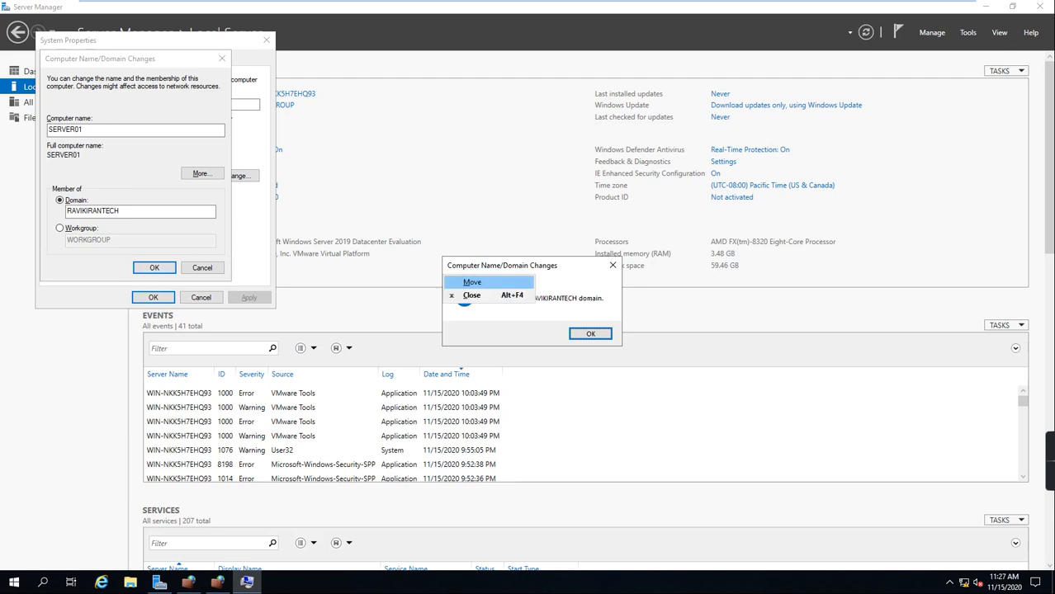
{"action": "key", "text": "Escape"}
{"action": "key", "text": "Return"}
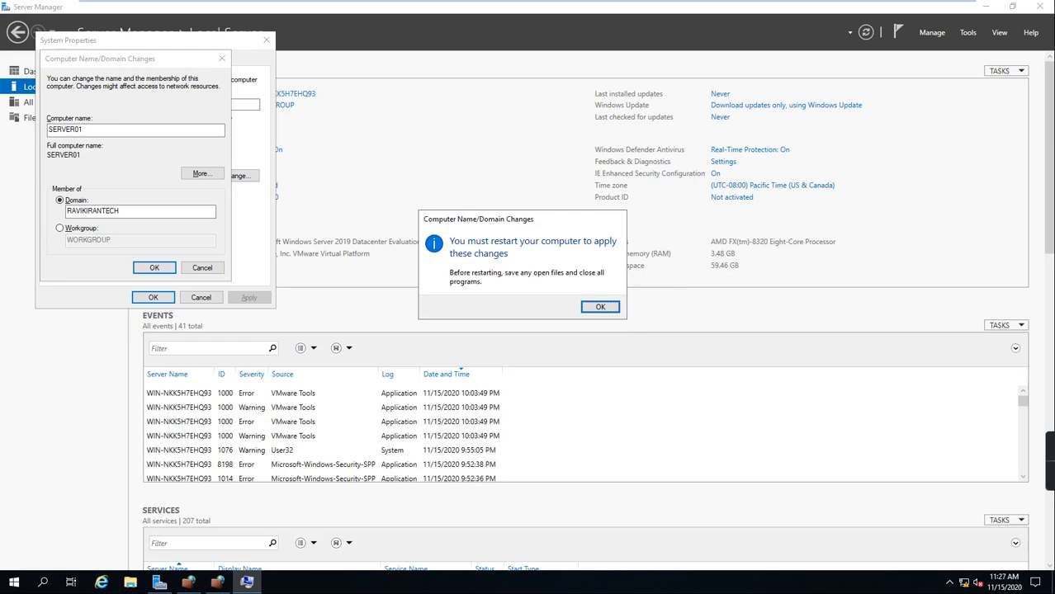
{"action": "key", "text": "Return"}
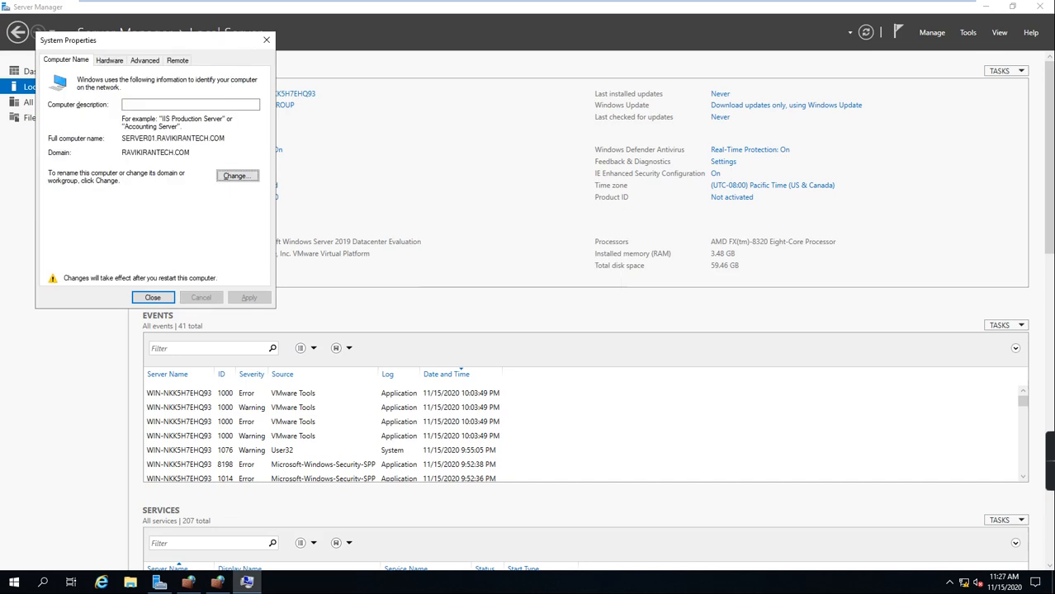
{"action": "key", "text": "Return"}
{"action": "key", "text": "Return"}
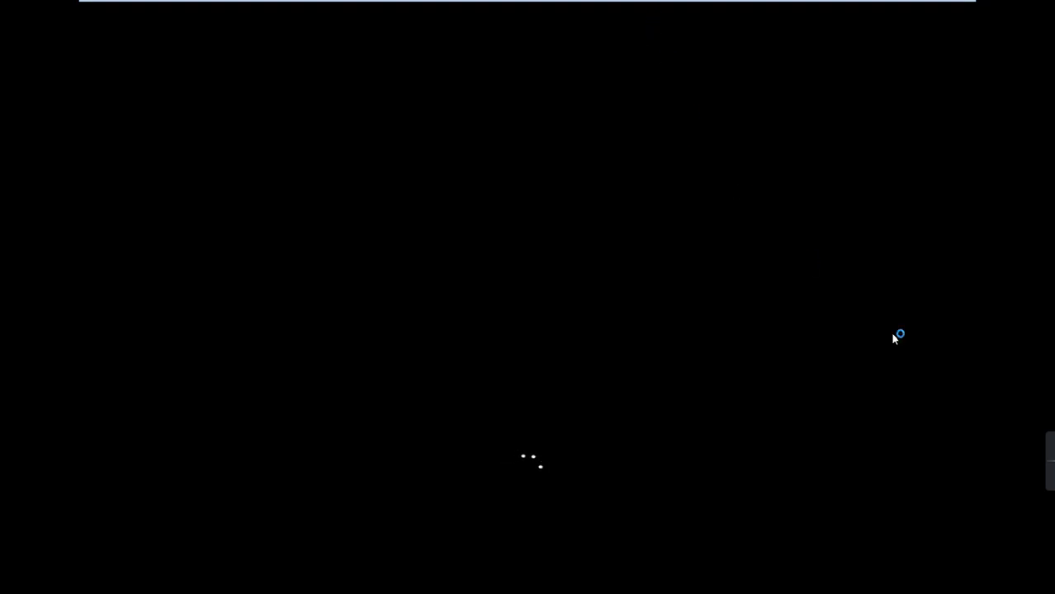
- Unlock the SERVER01 virtual machine and sign in as another user with the domain account's user name and password
{"action": "mouse_move", "coordinate": [1041, 435]}
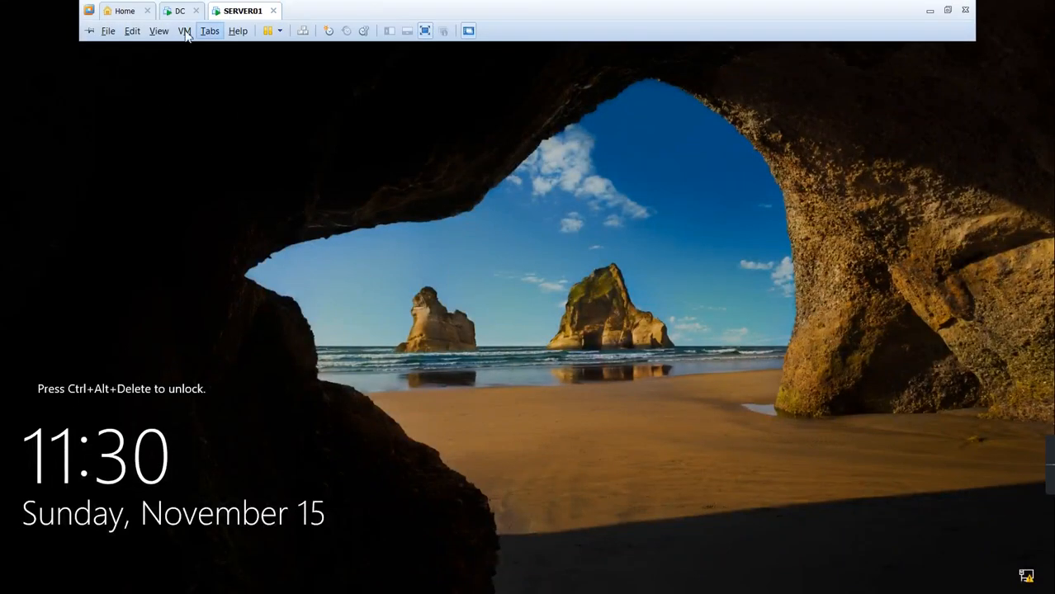
{"action": "left_click", "coordinate": [183, 32]}
{"action": "left_click", "coordinate": [219, 101]}
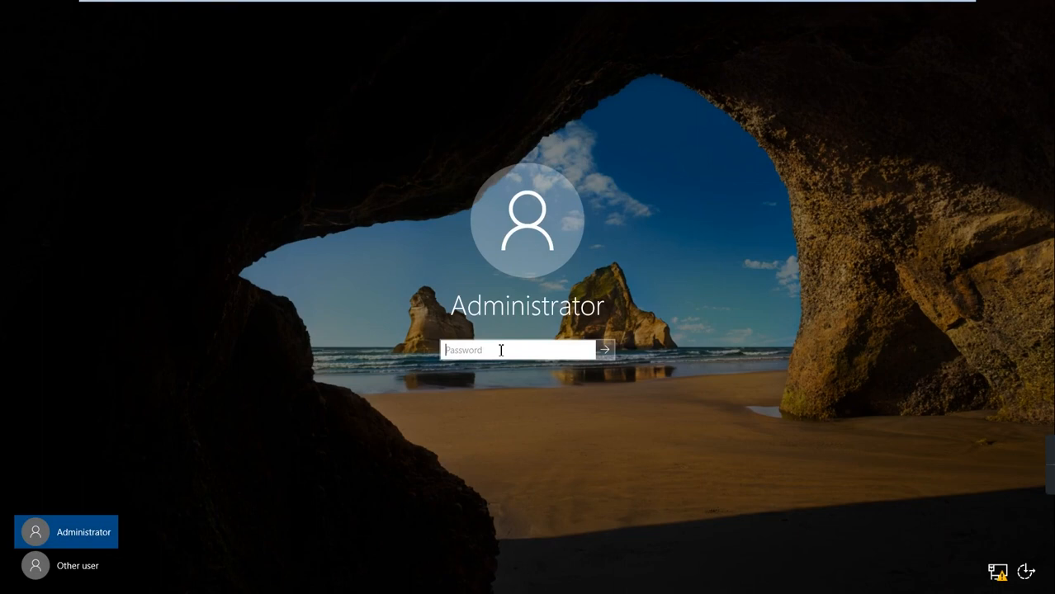
{"action": "left_click", "coordinate": [79, 567]}
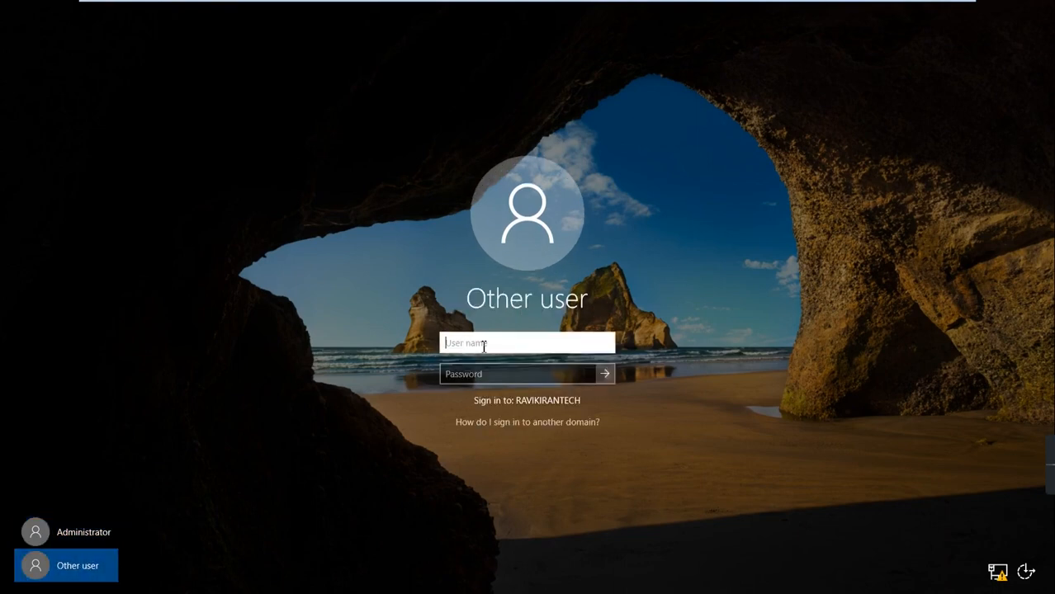
{"action": "type", "text": "kiran"}
{"action": "key", "text": "Tab"}
{"action": "type", "text": "*********"}
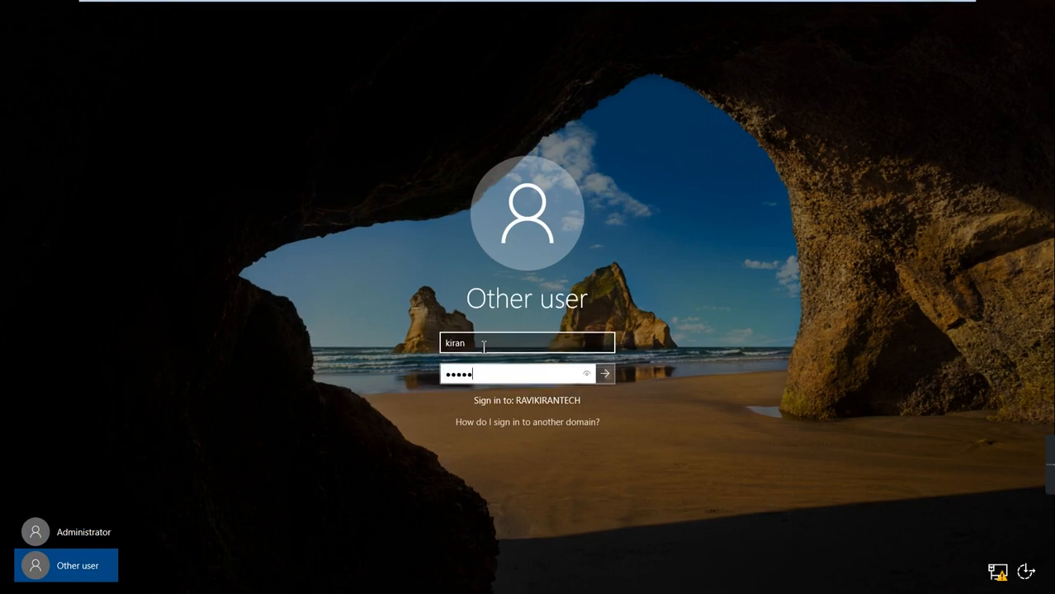
{"action": "left_click", "coordinate": [606, 374]}
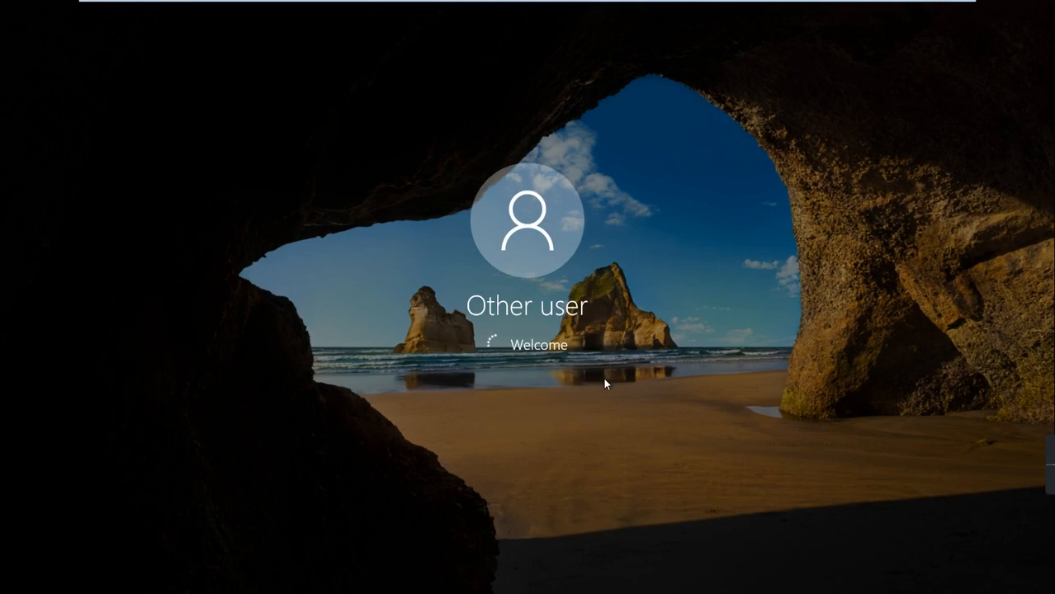
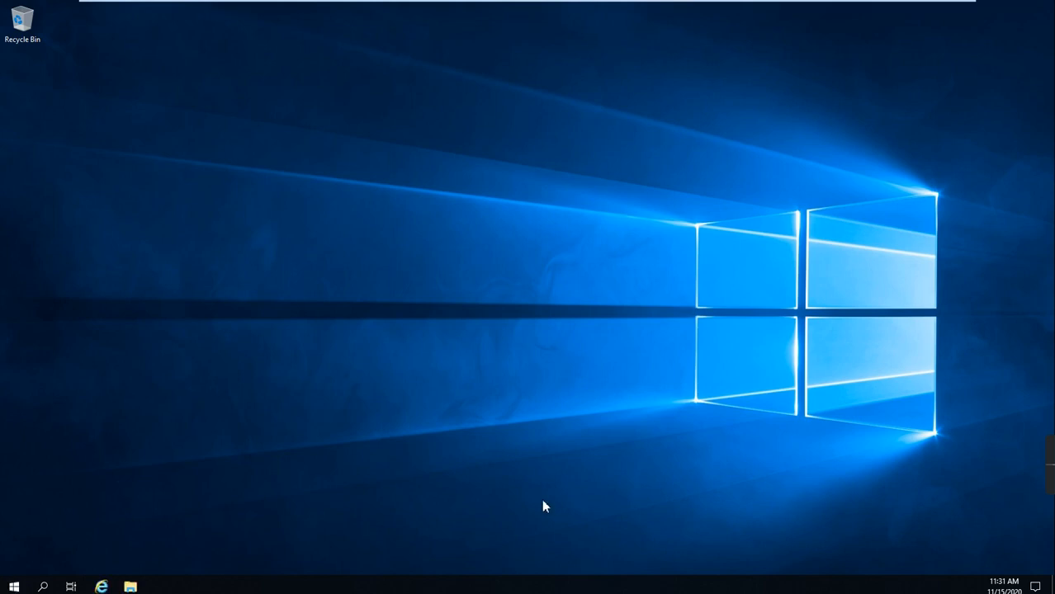
- Open Server Manager and check the computer name and domain in the Local Server properties
{"action": "left_click", "coordinate": [24, 588]}
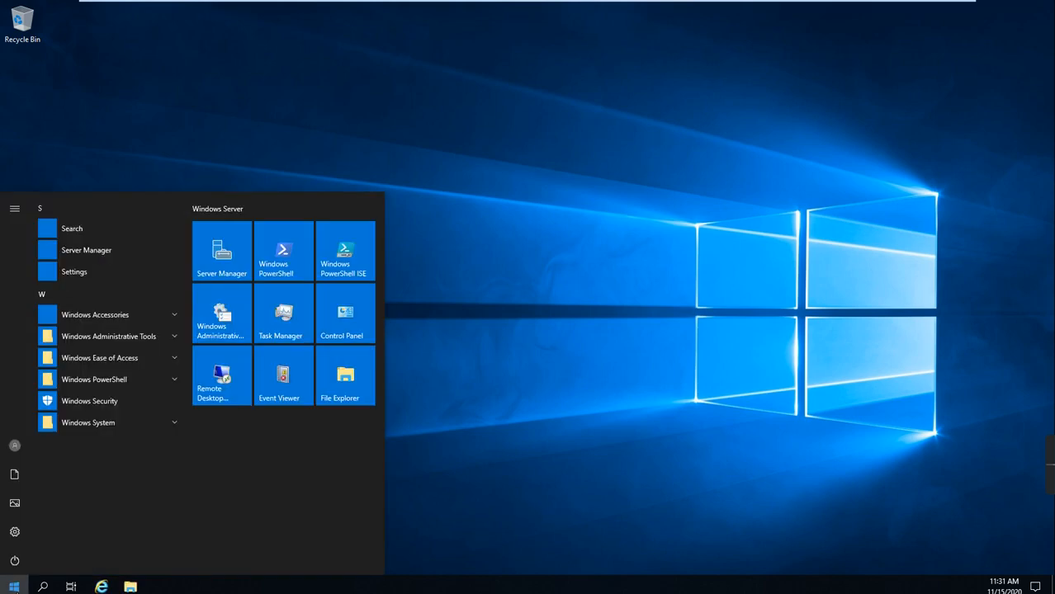
{"action": "left_click", "coordinate": [220, 256]}
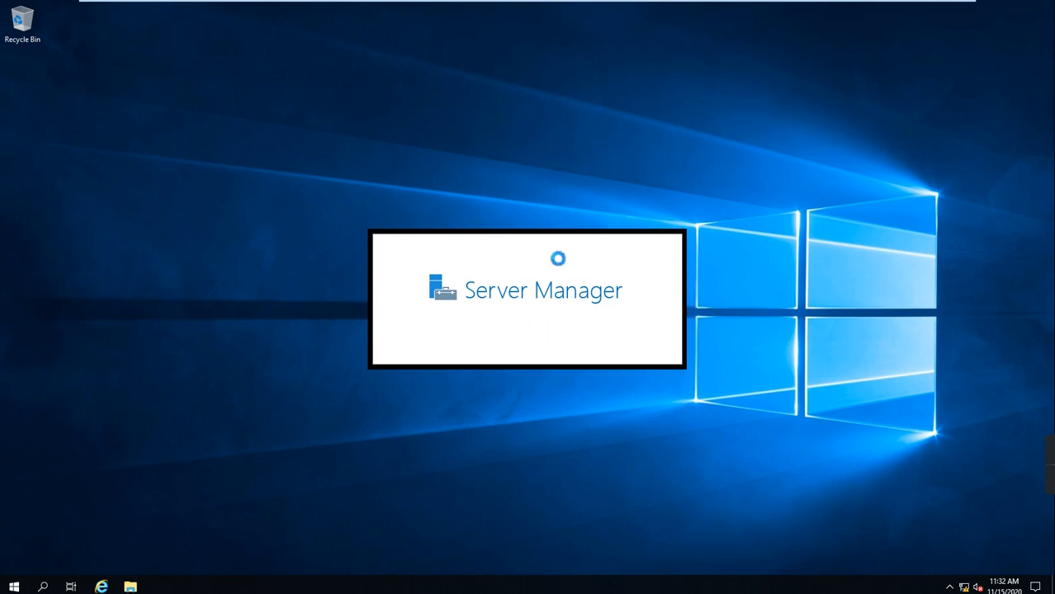
{"action": "mouse_move", "coordinate": [636, 7]}
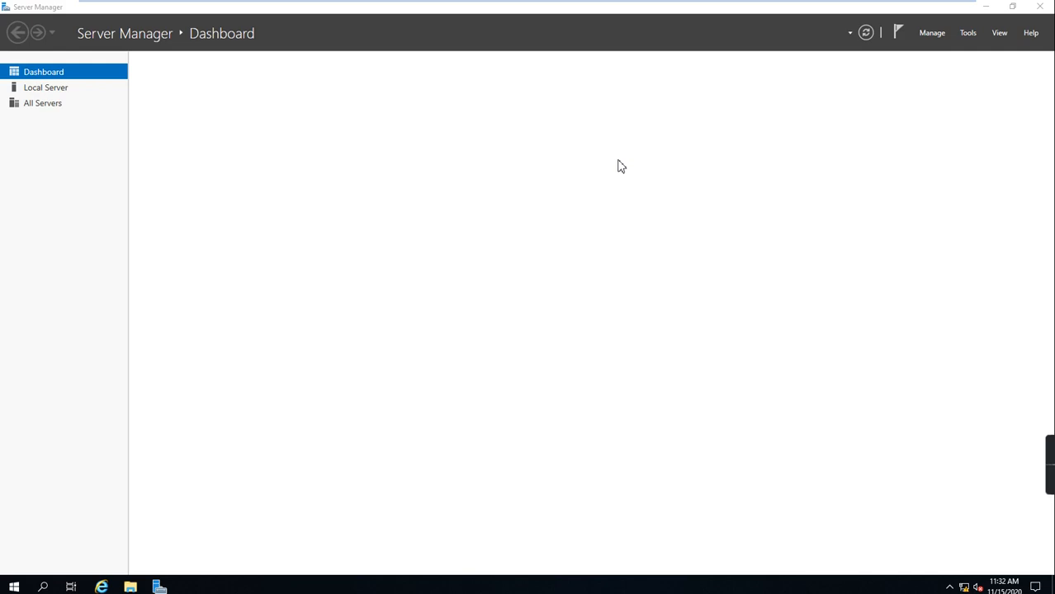
{"action": "left_click", "coordinate": [35, 90]}
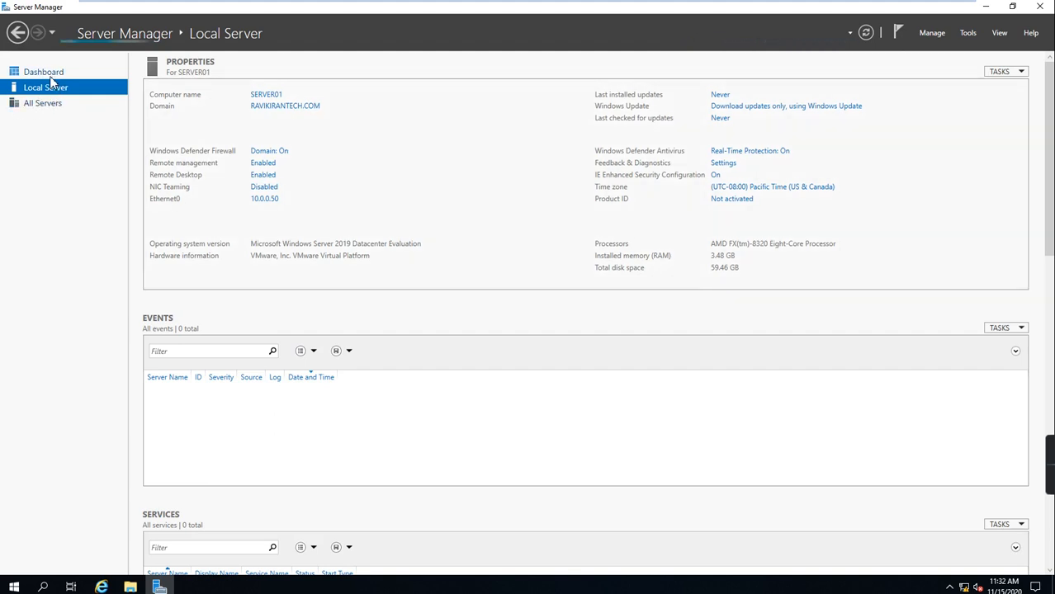
- Return Server Manager to the Dashboard overview, minimizing and restoring its window
{"action": "left_click", "coordinate": [50, 74]}
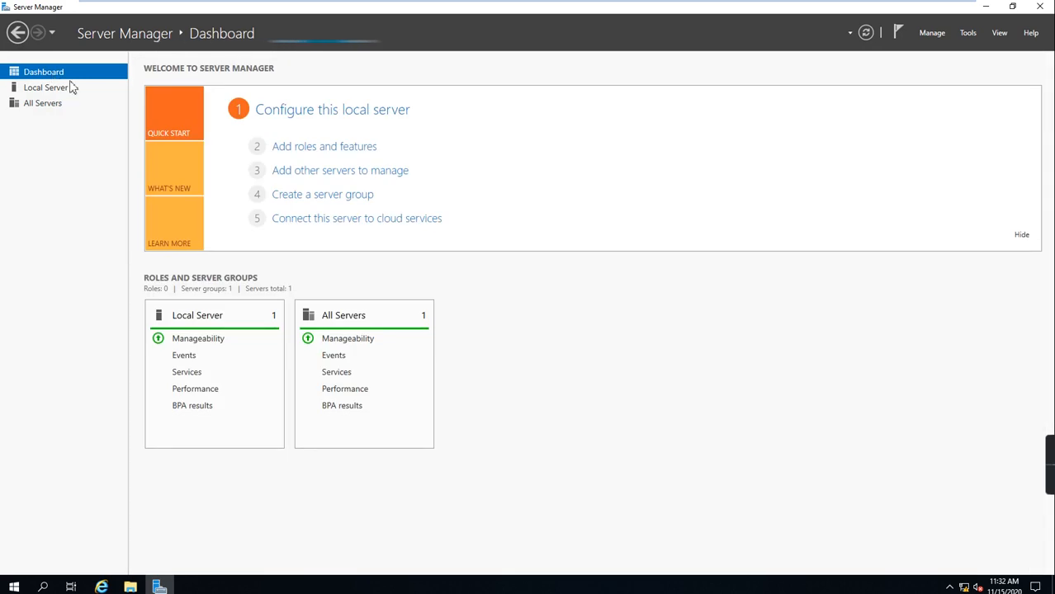
{"action": "left_click", "coordinate": [986, 7]}
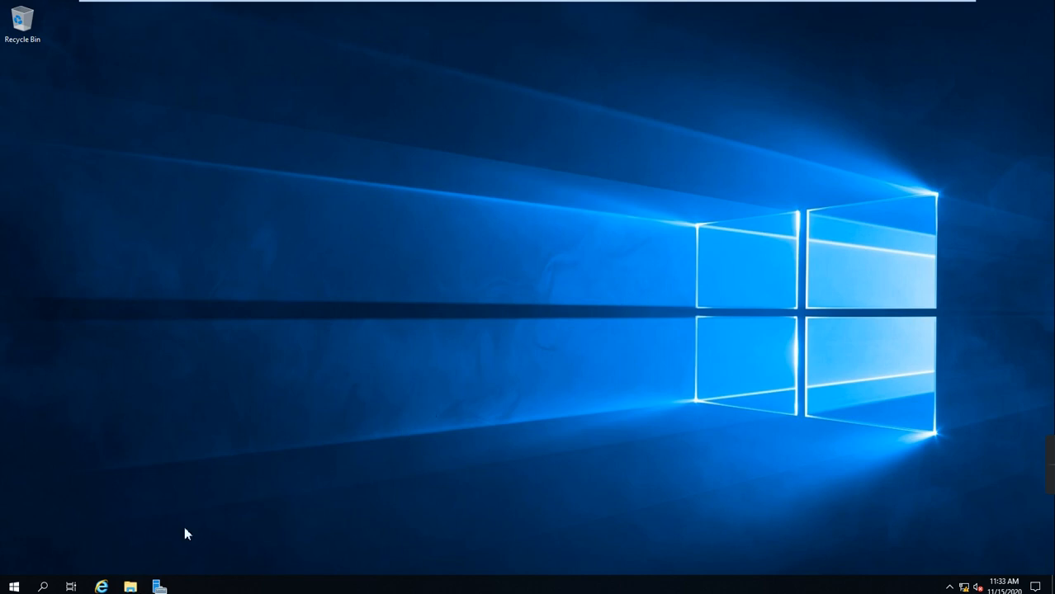
{"action": "left_click", "coordinate": [159, 586]}
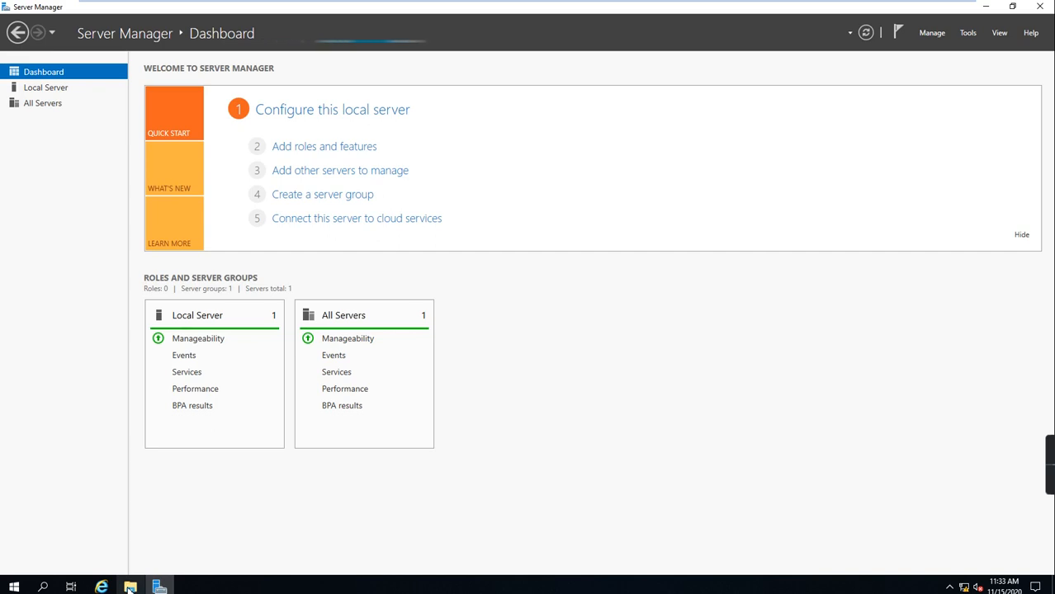
- Examine the user profile folders under C:\Users in File Explorer, and minimize its window
{"action": "left_click", "coordinate": [130, 586]}
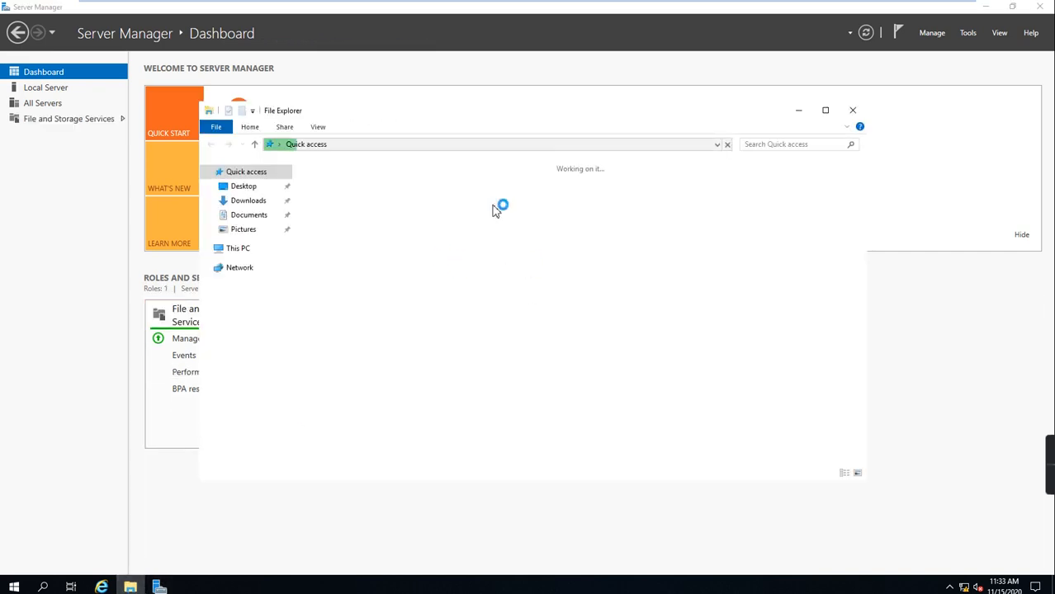
{"action": "left_click", "coordinate": [238, 249]}
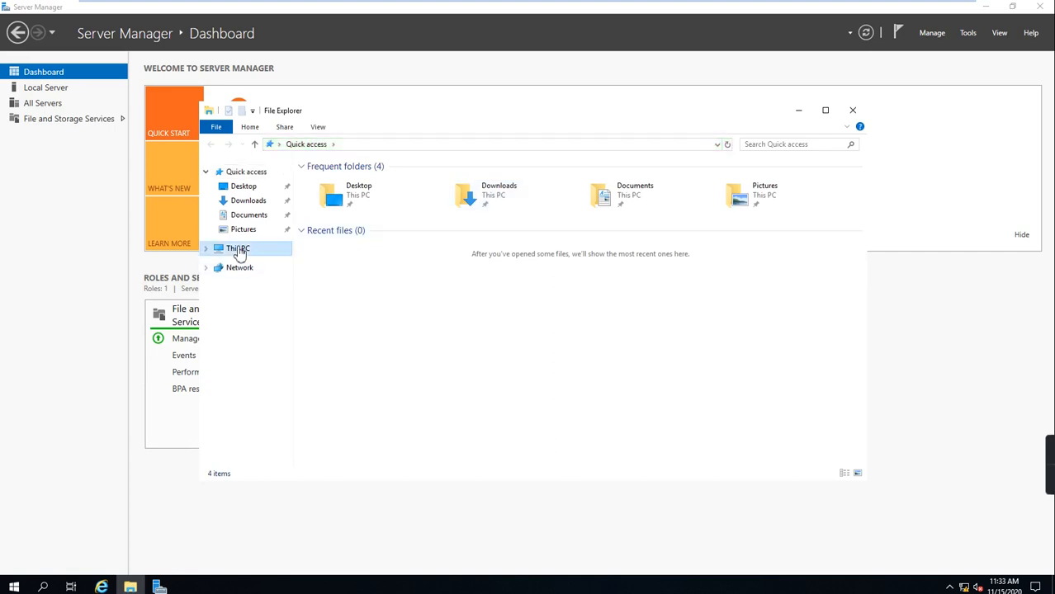
{"action": "double_click", "coordinate": [518, 309]}
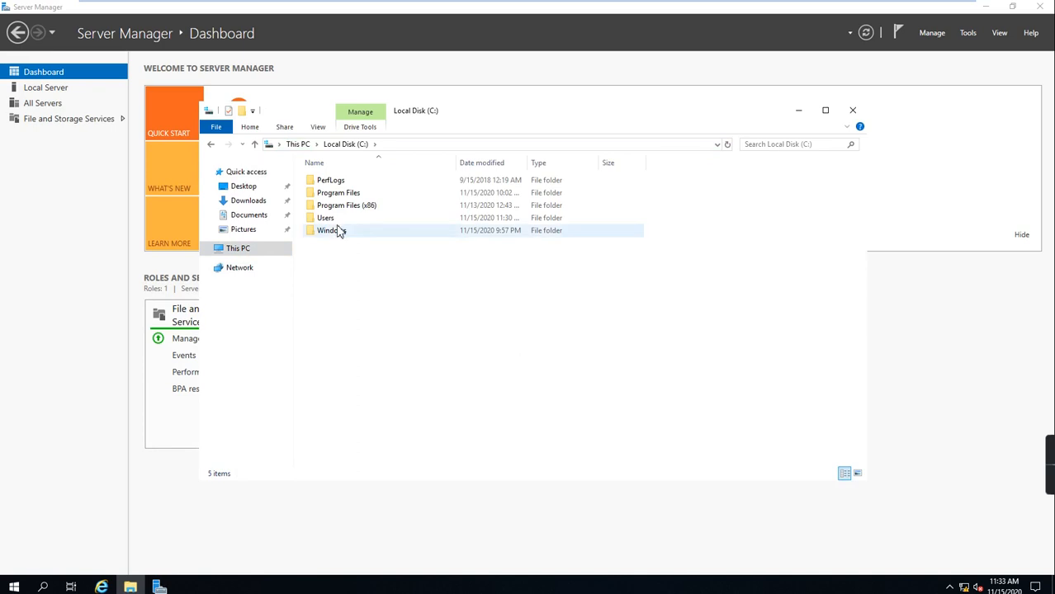
{"action": "double_click", "coordinate": [337, 218]}
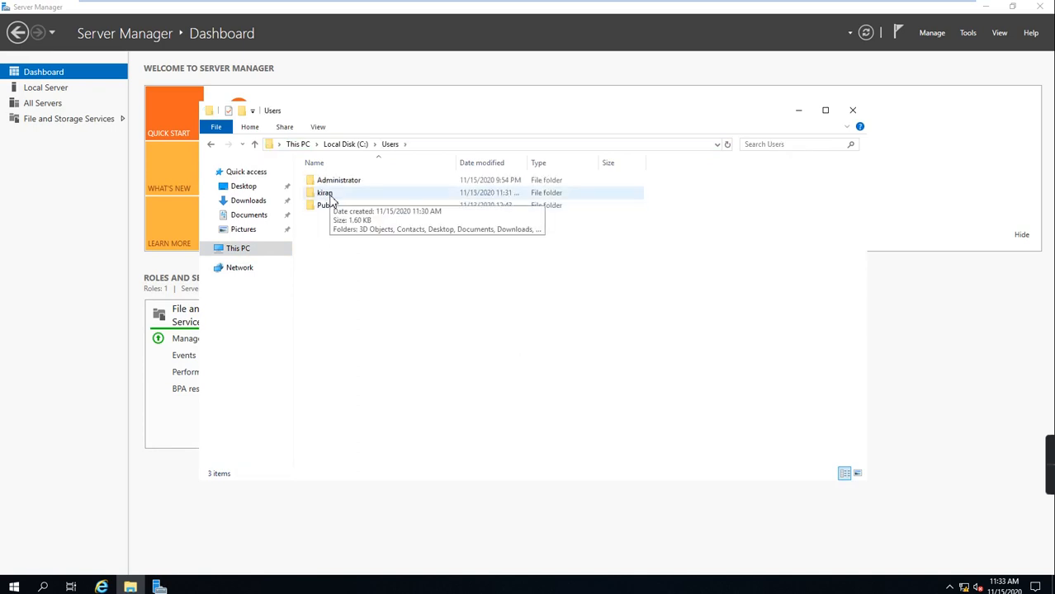
{"action": "left_click", "coordinate": [797, 112]}
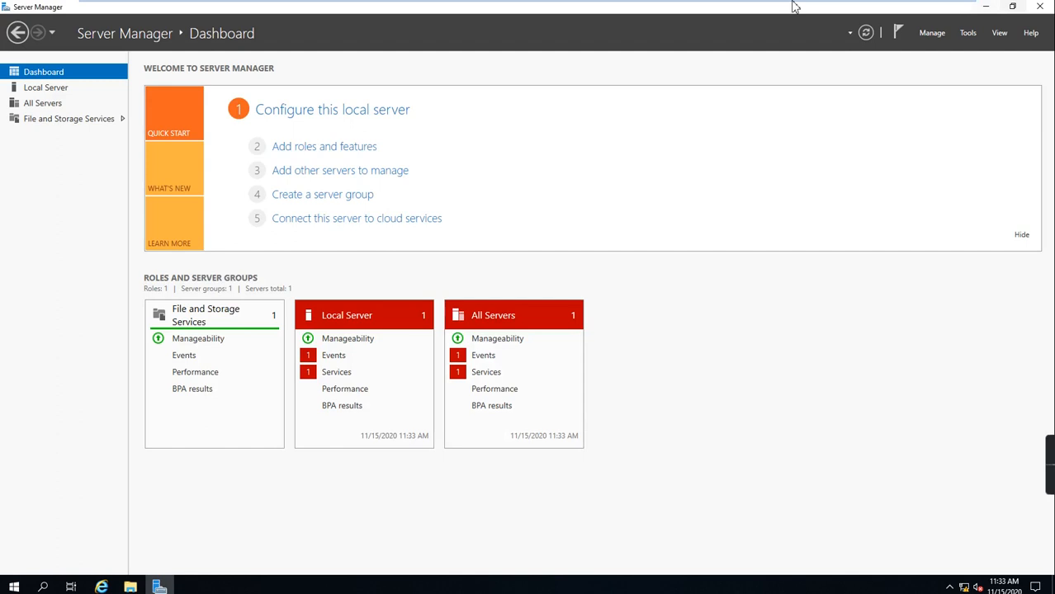
{"action": "mouse_move", "coordinate": [706, 7]}
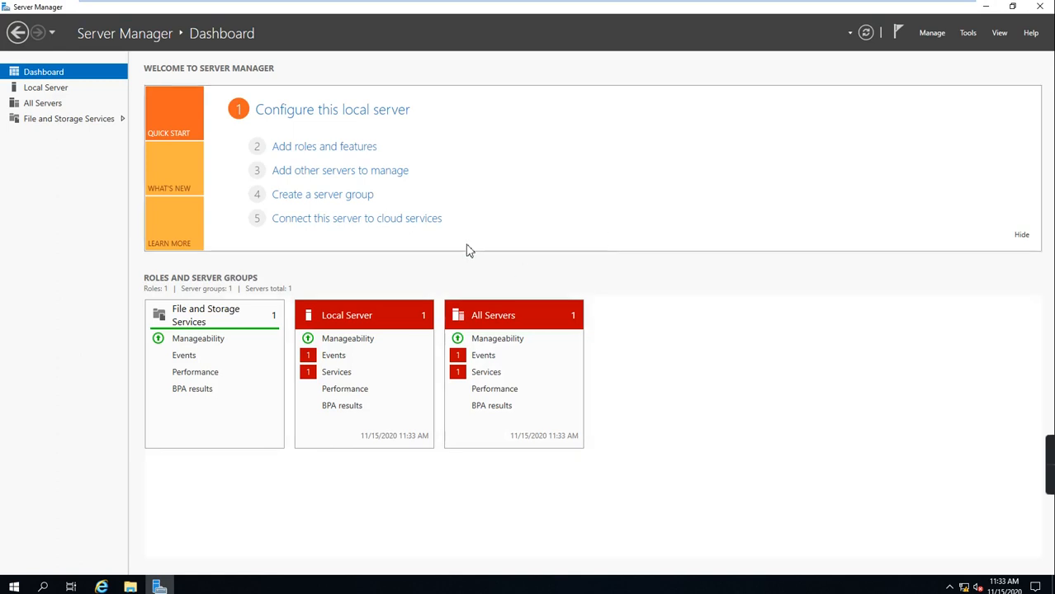
- Check the Local Server properties of SERVER01 in Server Manager, and minimize the virtual machine window to return to the host desktop
{"action": "left_click", "coordinate": [54, 93]}
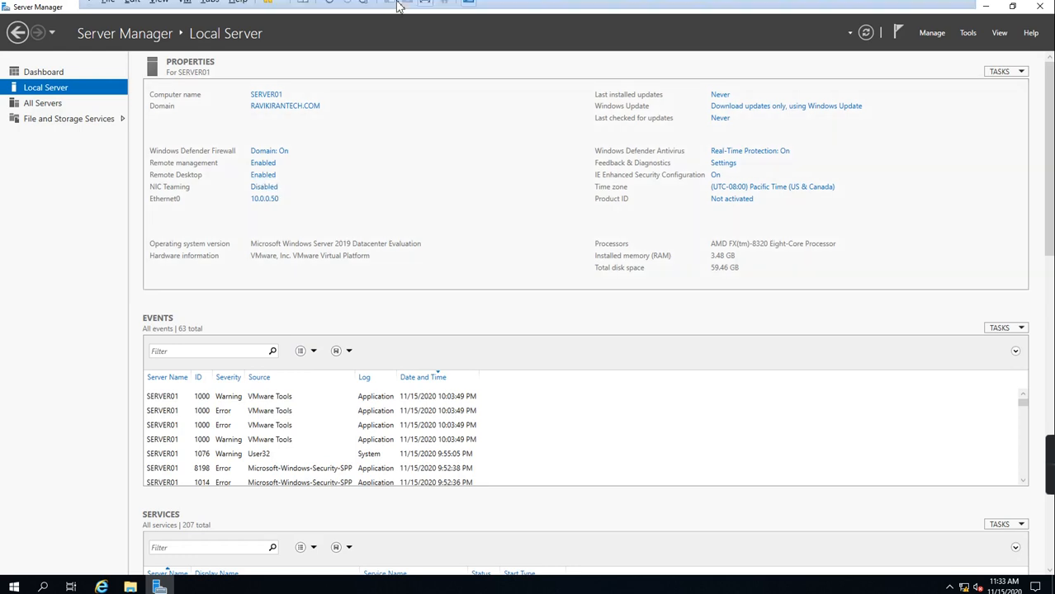
{"action": "mouse_move", "coordinate": [434, 7]}
{"action": "left_click", "coordinate": [929, 11]}
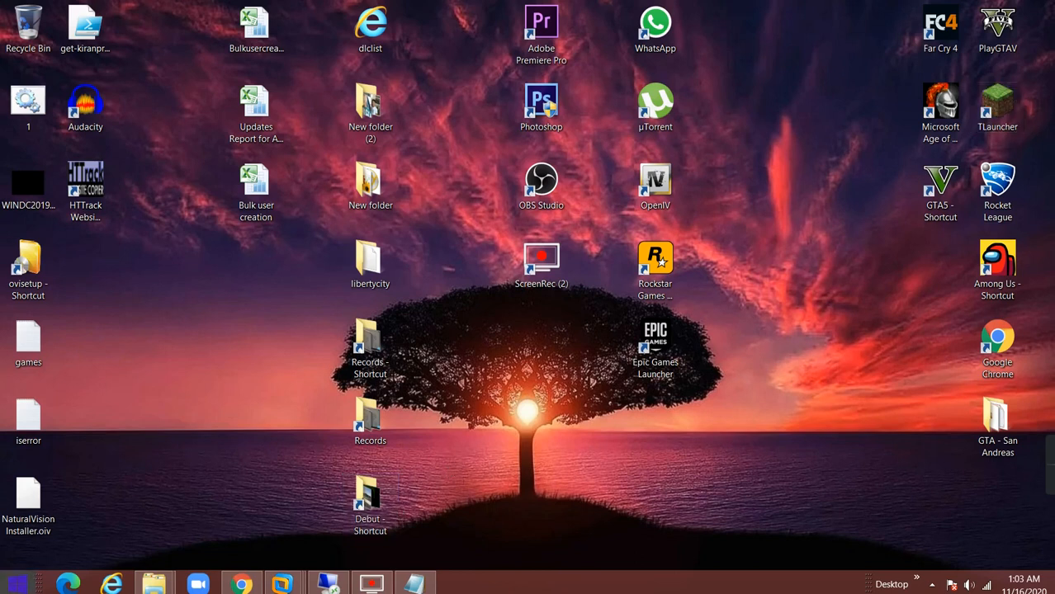
{"action": "left_click", "coordinate": [16, 584]}
{"action": "type", "text": "mstsc"}
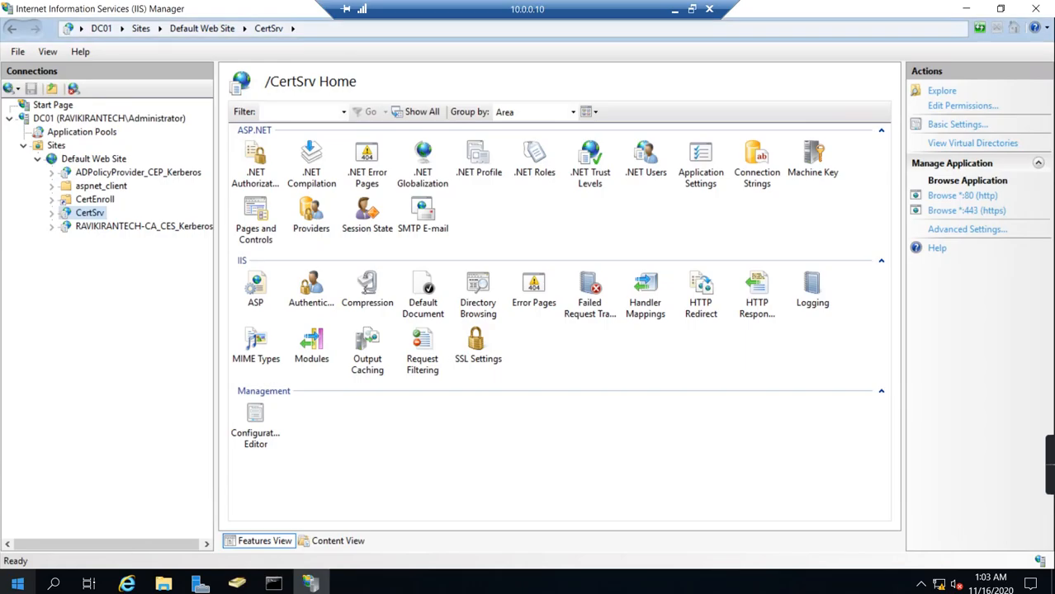
{"action": "left_click", "coordinate": [677, 11]}
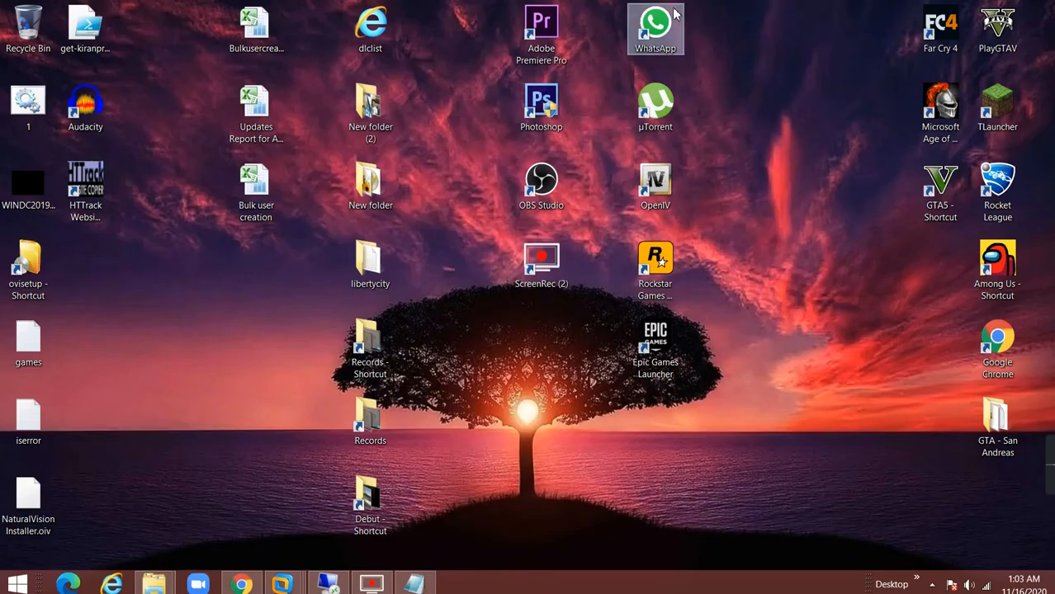
{"action": "left_click", "coordinate": [17, 585]}
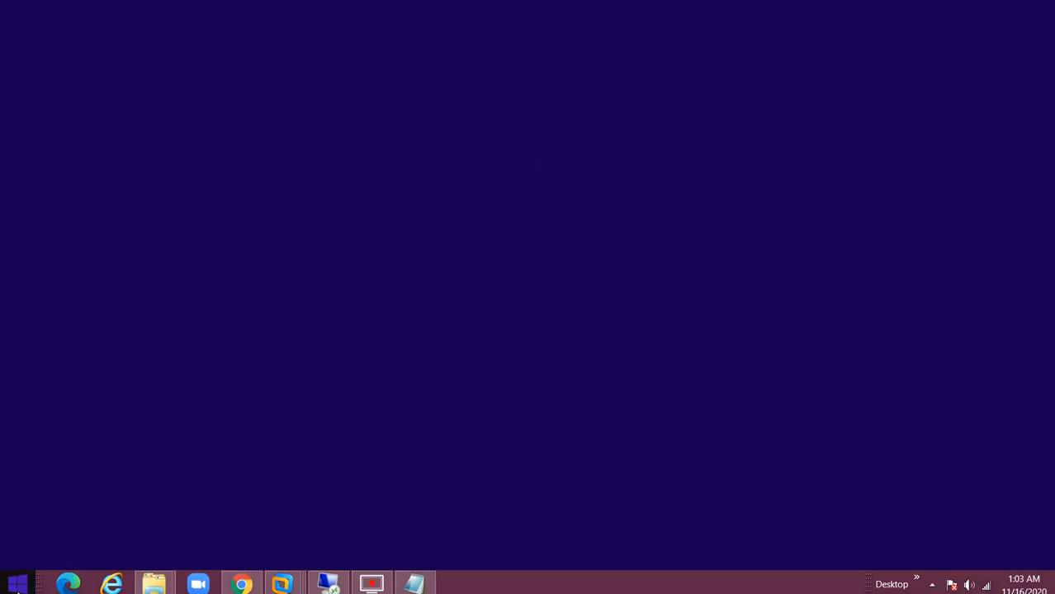
{"action": "left_click", "coordinate": [1015, 50]}
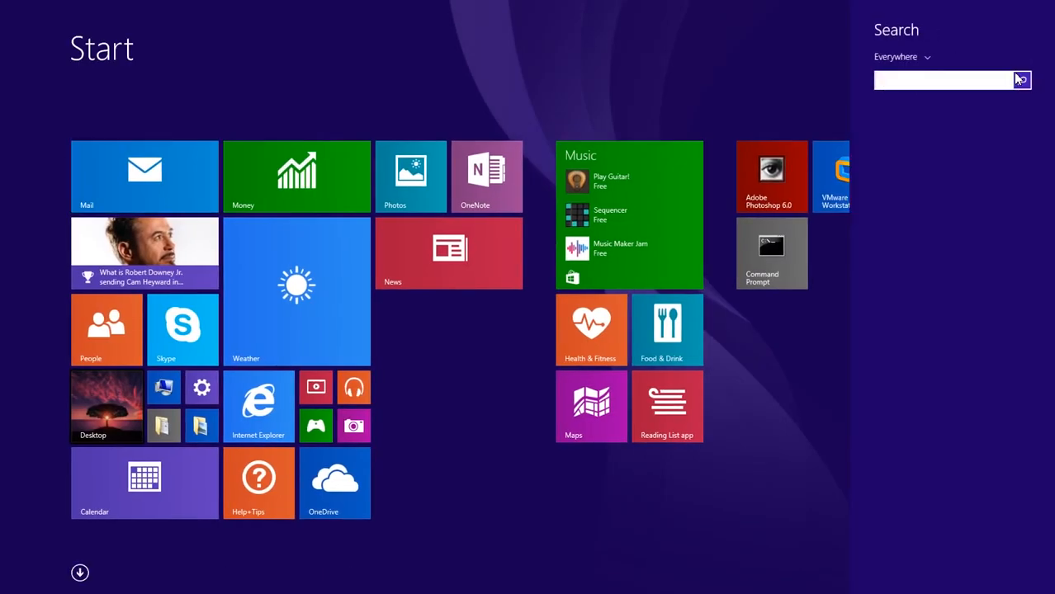
{"action": "type", "text": "mstsc"}
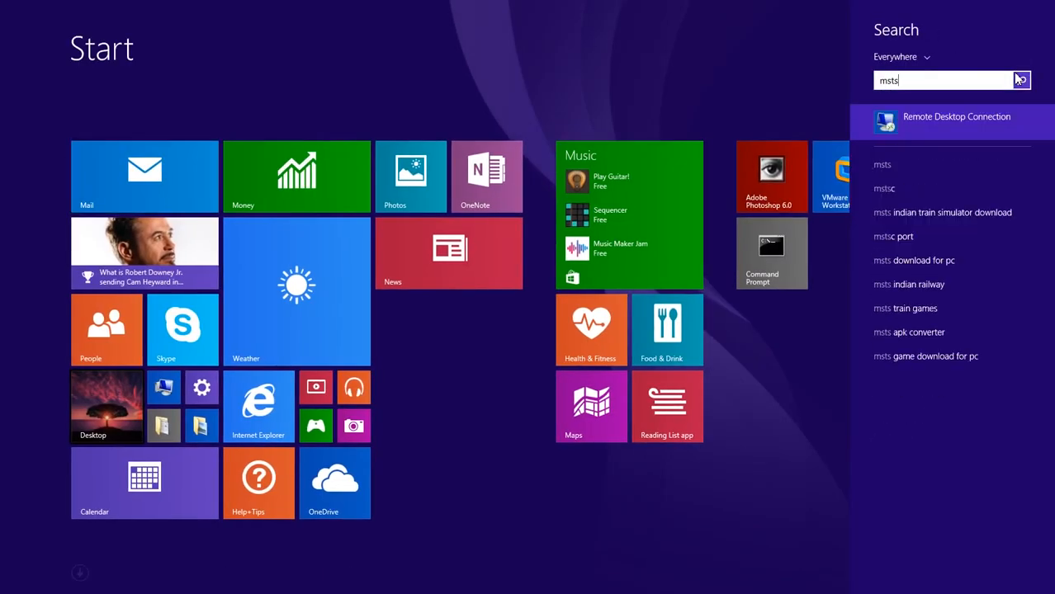
{"action": "left_click", "coordinate": [953, 116]}
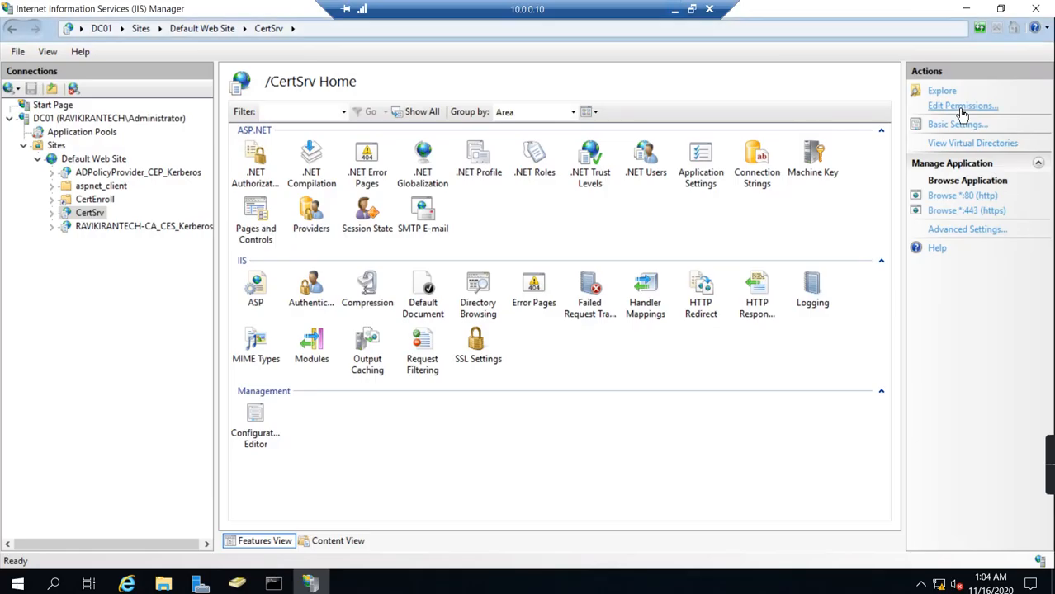
{"action": "left_click", "coordinate": [674, 9]}
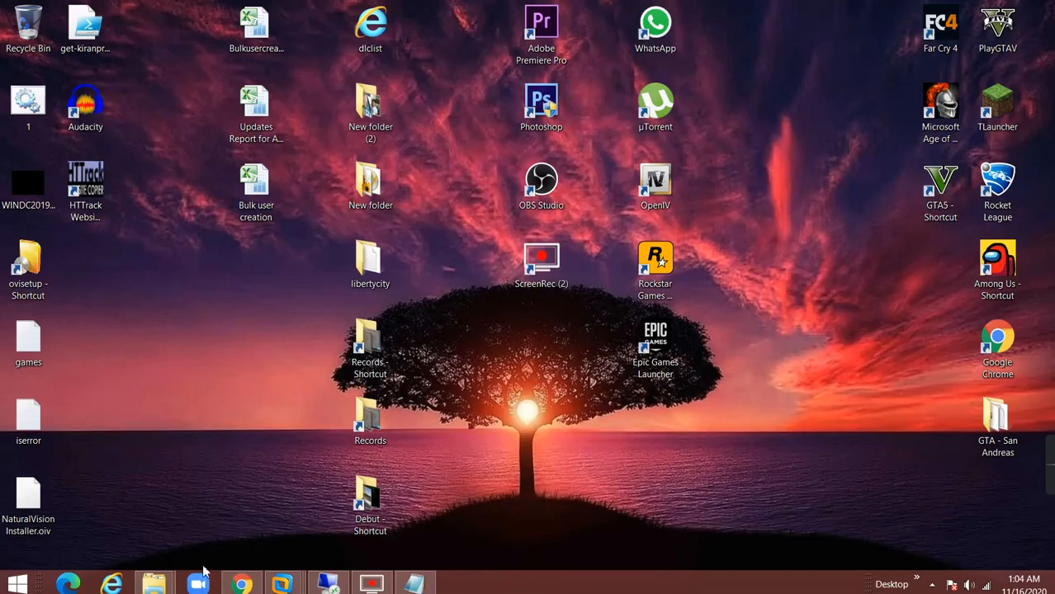
- Open a Command Prompt on the host and launch Remote Desktop Connection with the mstsc command
{"action": "key", "text": "super+r"}
{"action": "type", "text": "cmd\\"}
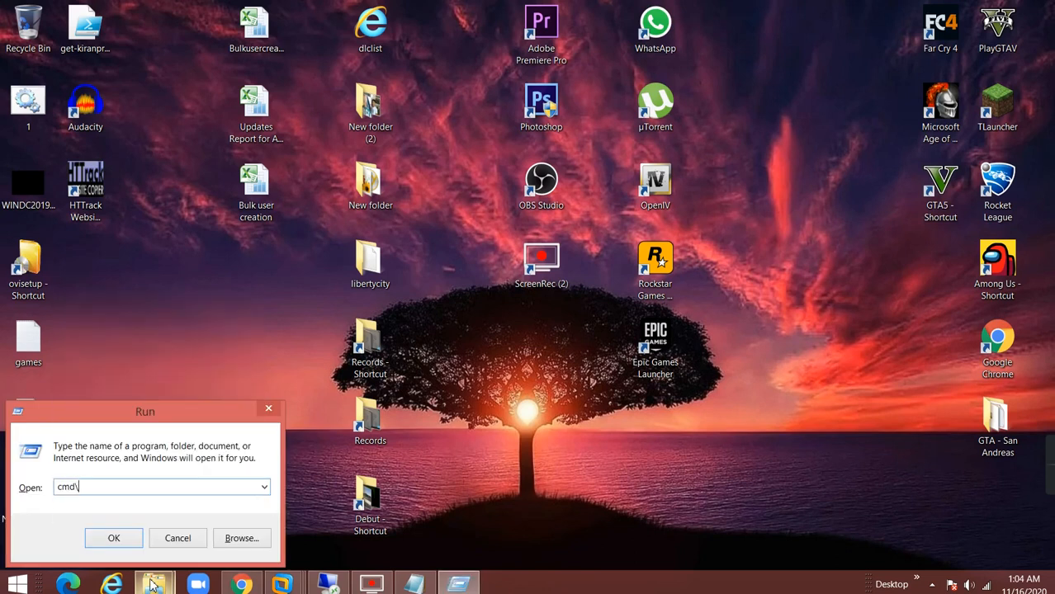
{"action": "key", "text": "Return"}
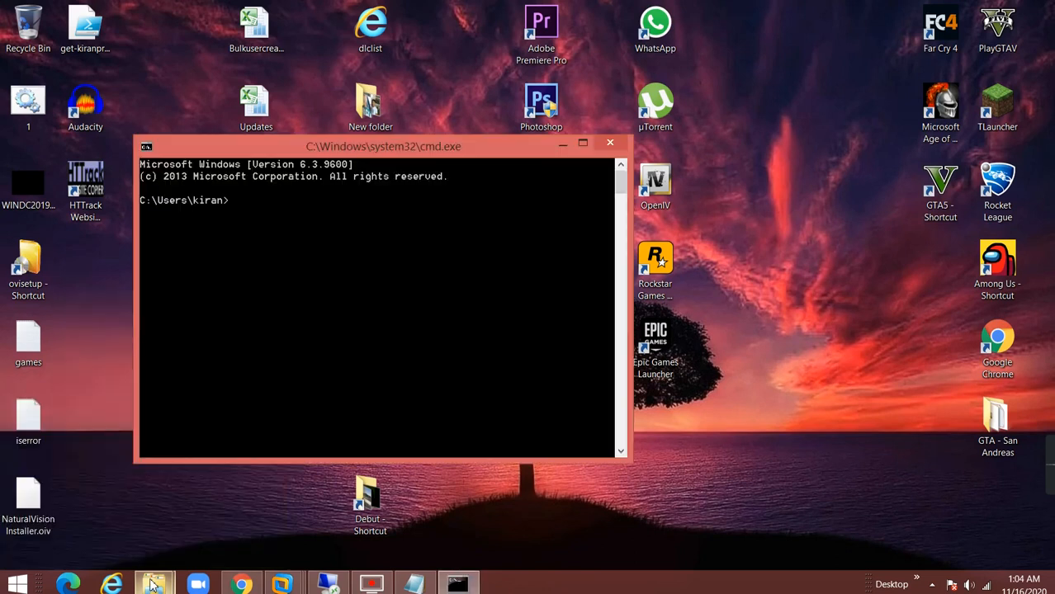
{"action": "key", "text": "Return"}
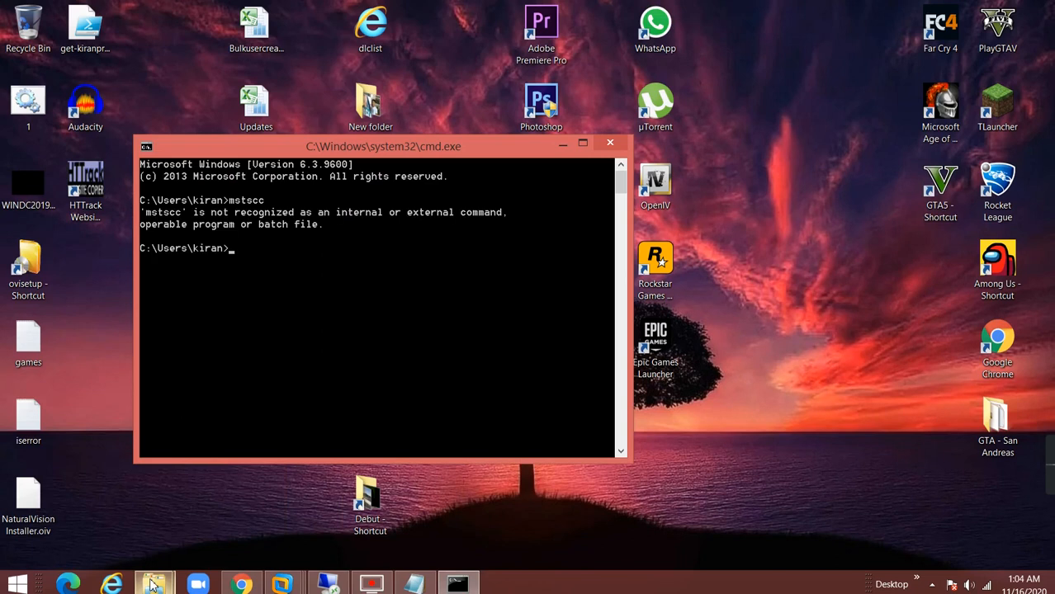
{"action": "key", "text": "Up"}
{"action": "key", "text": "Return"}
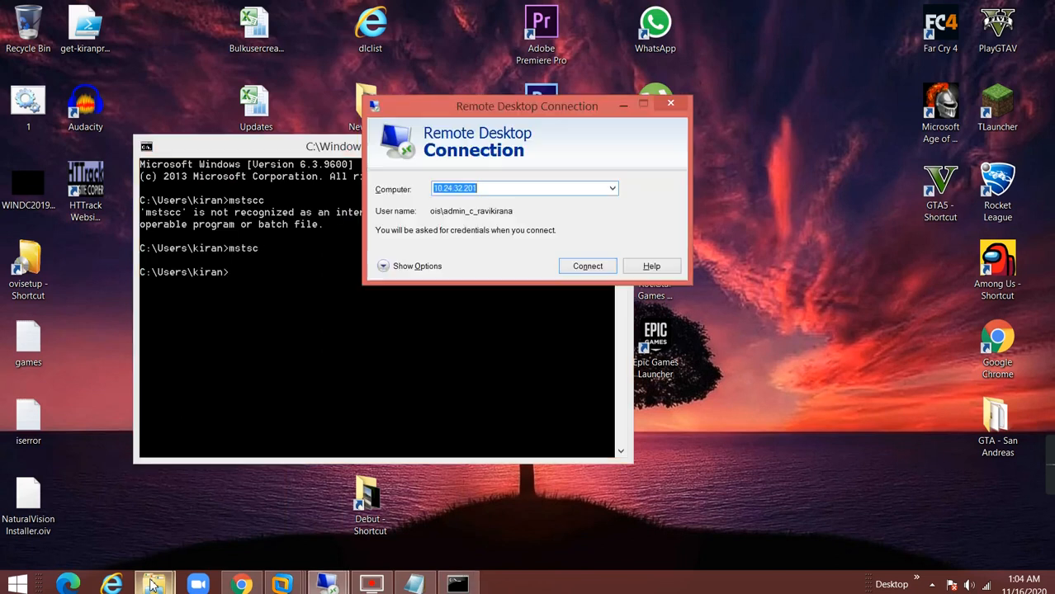
- Set the remote computer address to 10.0.0.50 and start the connection
{"action": "key", "text": "BackSpace"}
{"action": "type", "text": "10.0.0"}
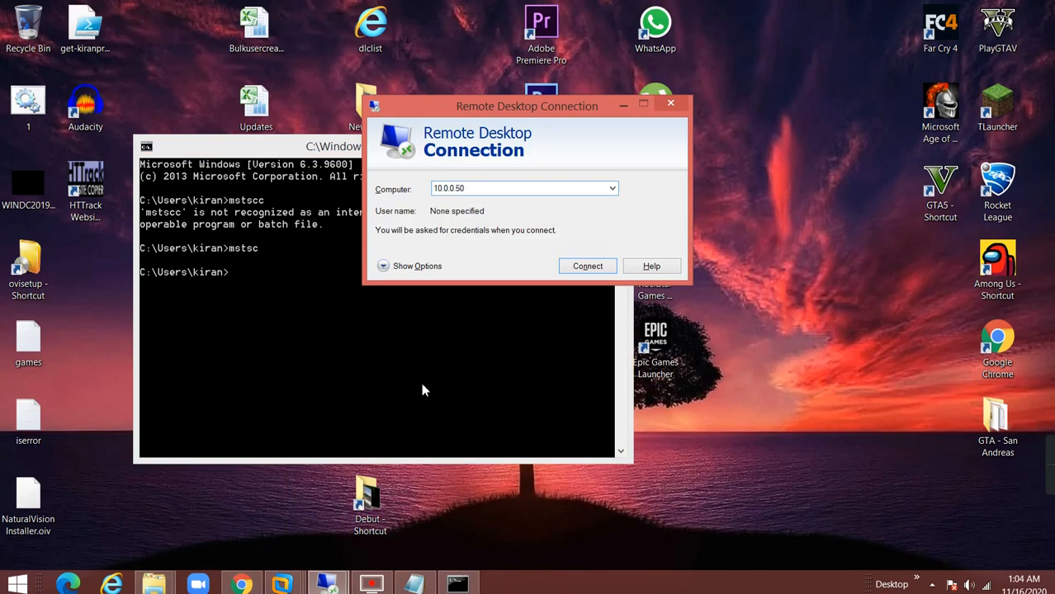
{"action": "left_click", "coordinate": [575, 266]}
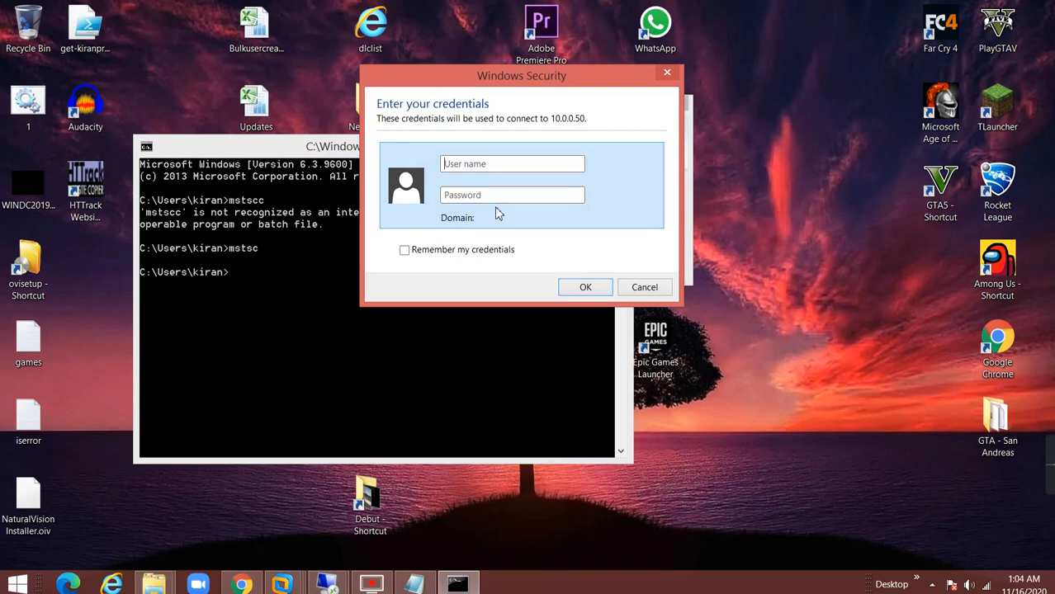
- Enter the ravikirantech domain account's user name and password as the connection credentials and submit them
{"action": "type", "text": "racvi"}
{"action": "type", "text": "\\kir"}
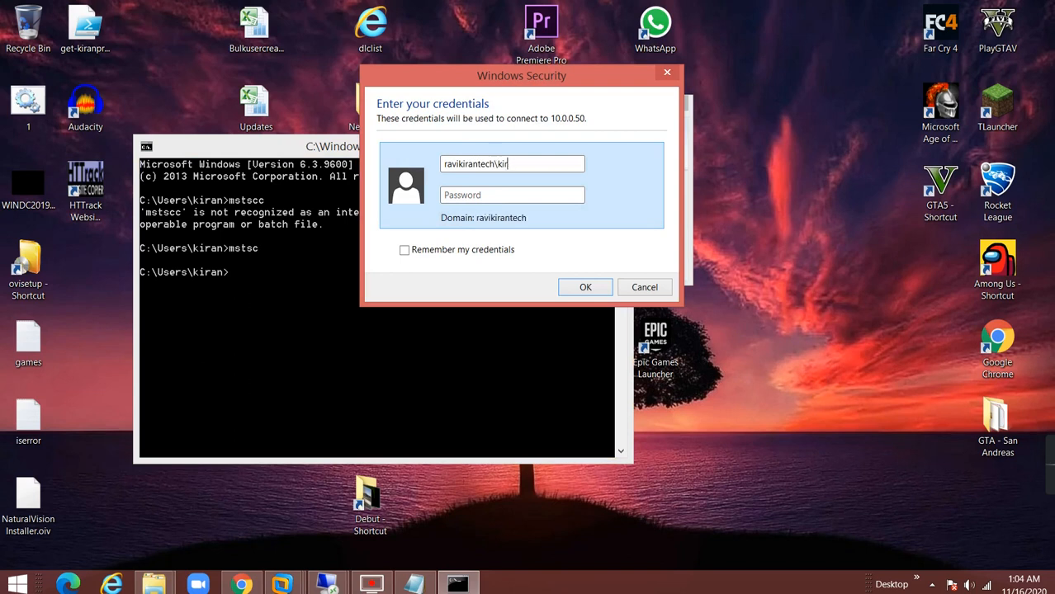
{"action": "type", "text": "••"}
{"action": "key", "text": "BackSpace"}
{"action": "key", "text": "BackSpace"}
{"action": "key", "text": "BackSpace"}
{"action": "key", "text": "BackSpace"}
{"action": "type", "text": "•••"}
{"action": "left_click", "coordinate": [580, 283]}
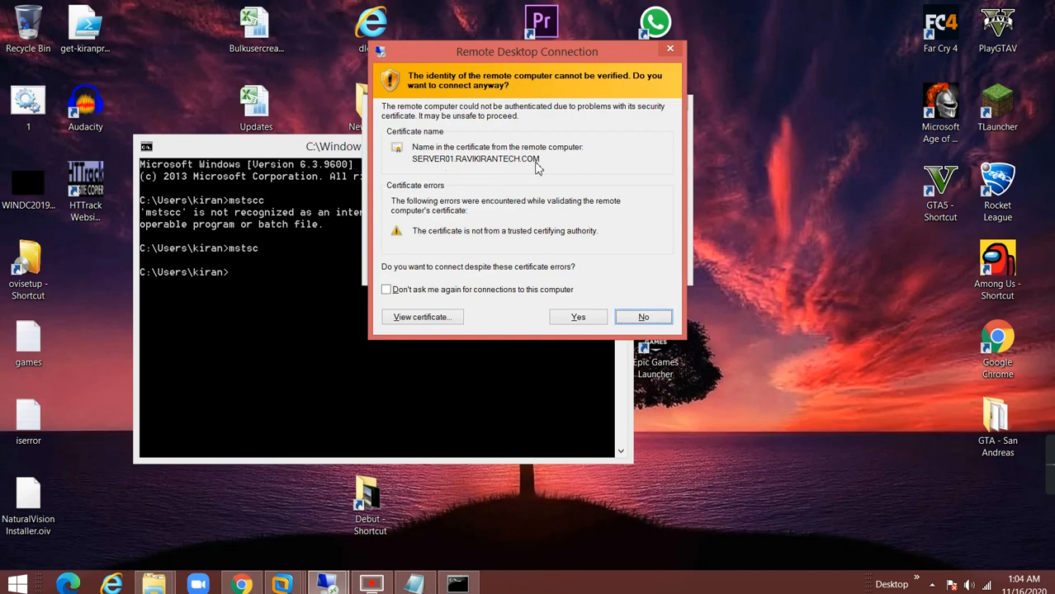
- Inspect the remote computer's certificate, and accept connecting to SERVER01.RAVIKIRANTECH.COM despite the certificate errors
{"action": "left_click", "coordinate": [417, 326]}
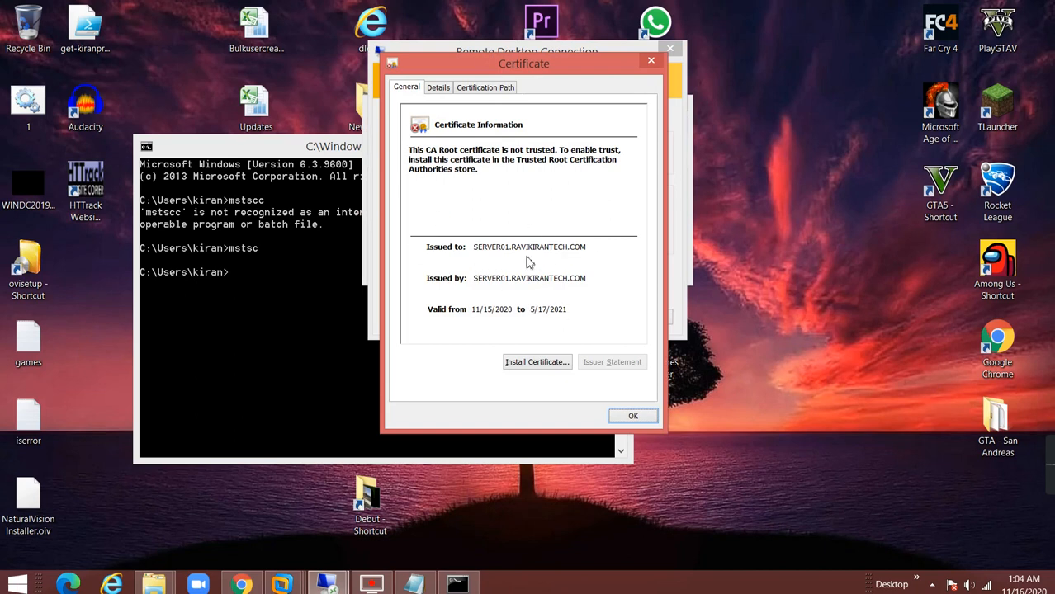
{"action": "left_click", "coordinate": [632, 417]}
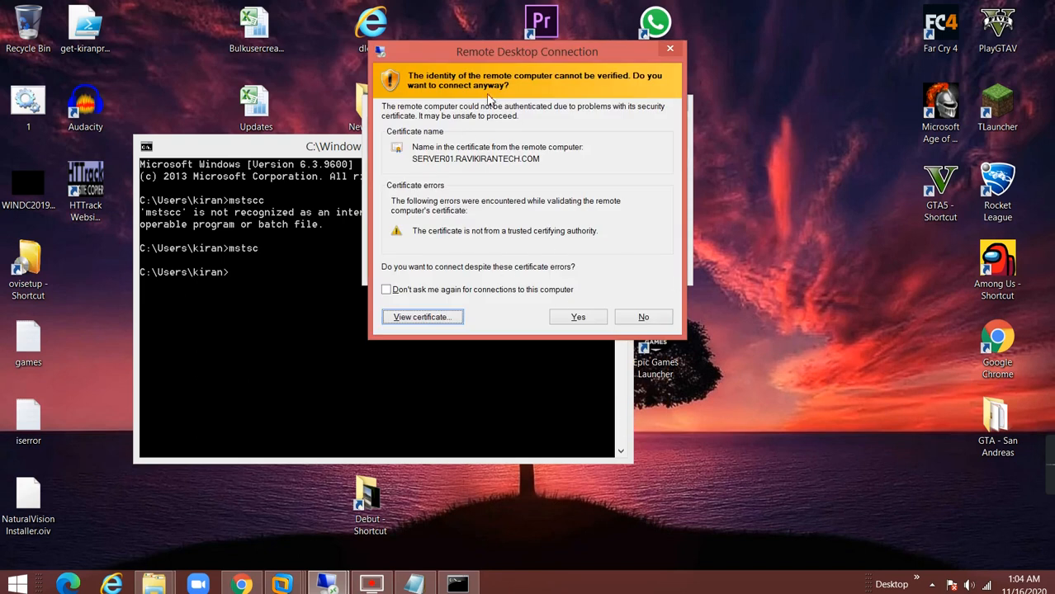
{"action": "left_click", "coordinate": [578, 321]}
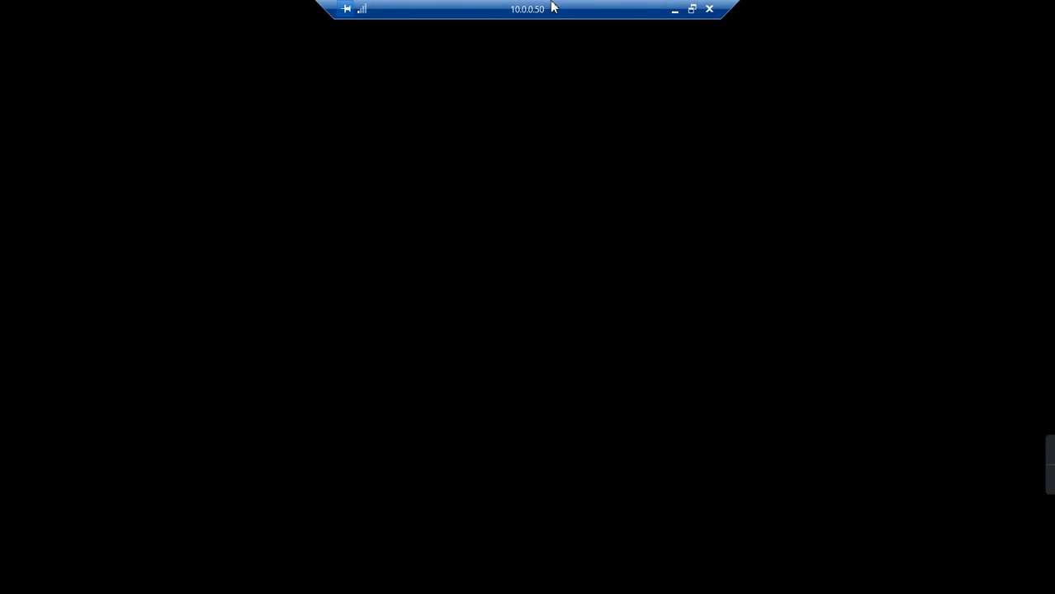
{"action": "left_click_drag", "start_coordinate": [553, 7], "coordinate": [647, 8]}
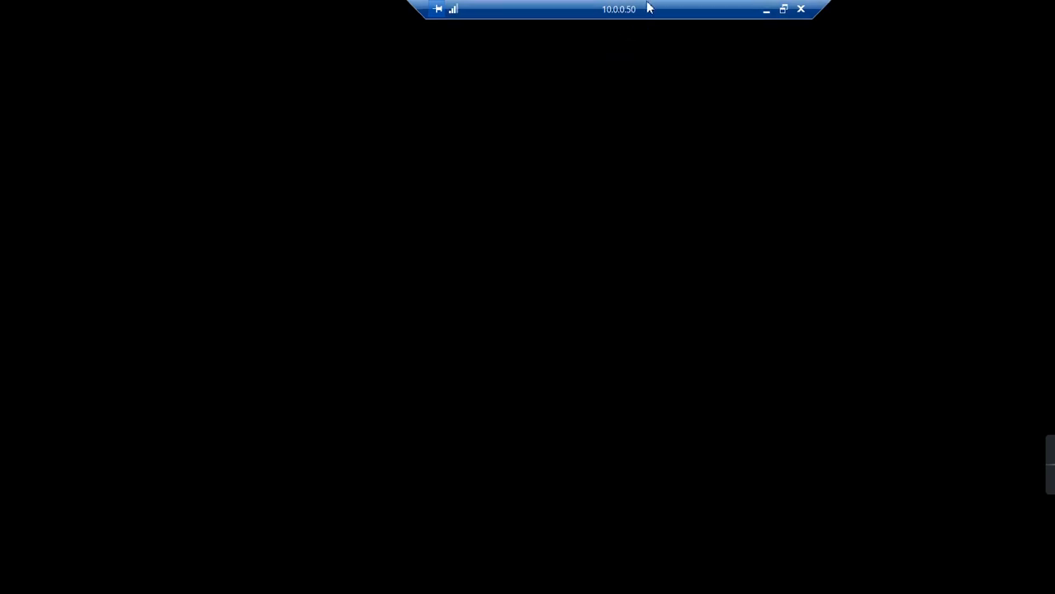
{"action": "left_click_drag", "start_coordinate": [649, 8], "coordinate": [590, 8]}
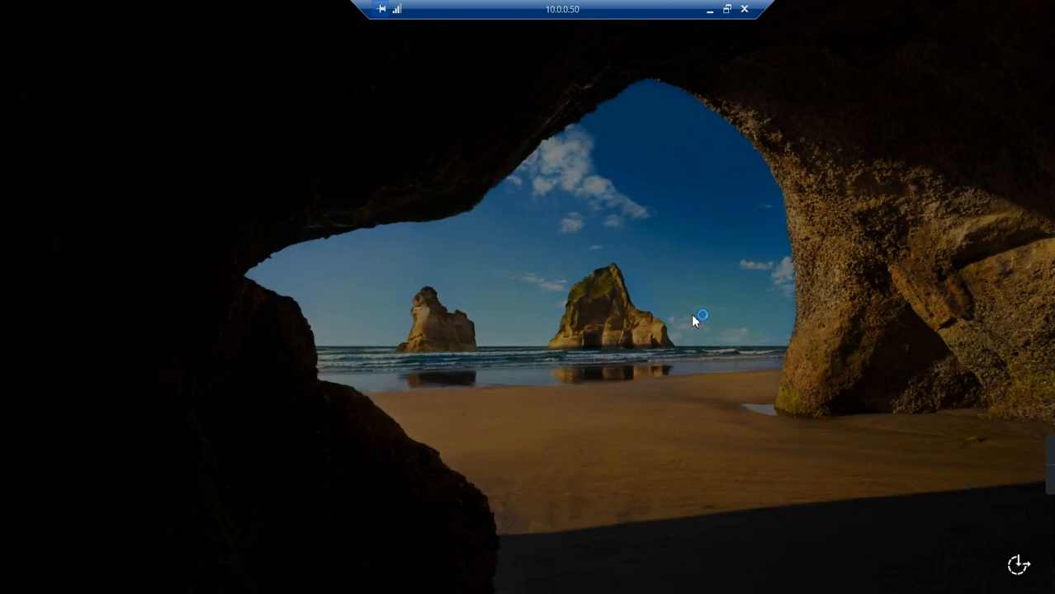